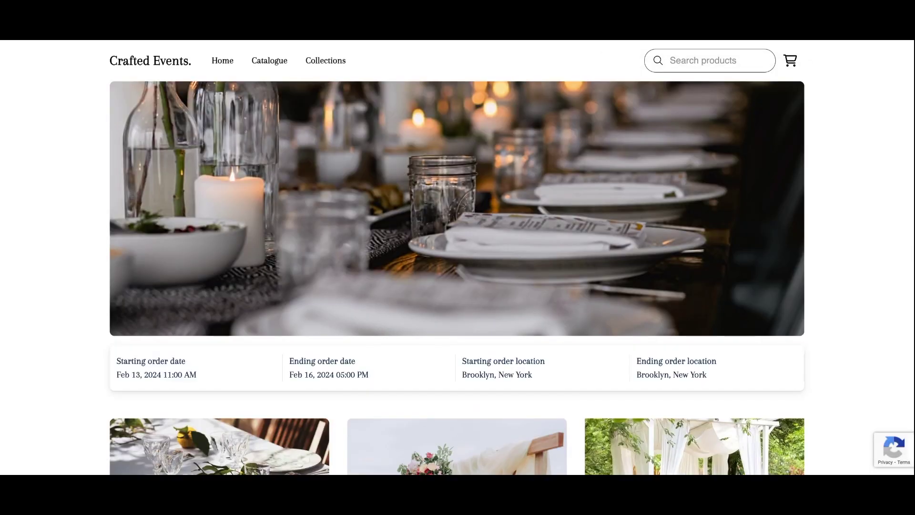
{"action": "scroll", "coordinate": [439, 379], "scroll_direction": "down", "scroll_amount": 1}
{"action": "scroll", "coordinate": [439, 380], "scroll_direction": "down", "scroll_amount": 1}
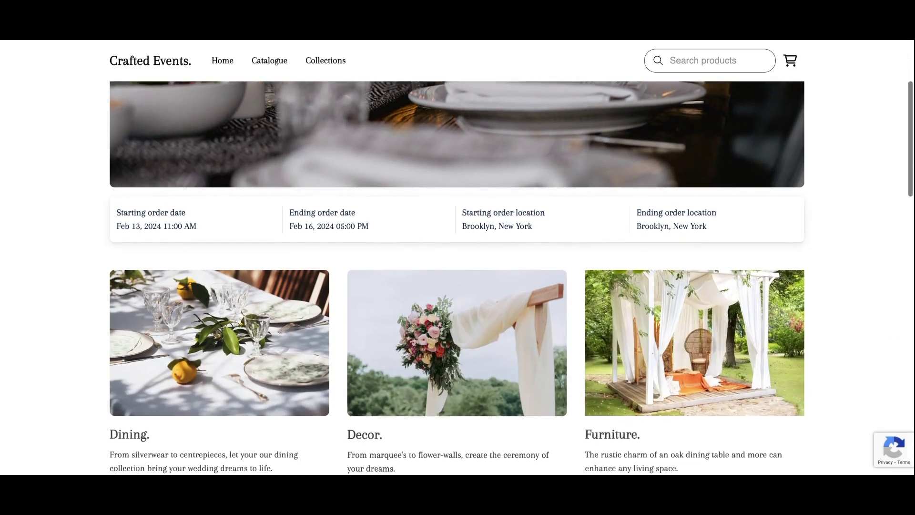
{"action": "scroll", "coordinate": [440, 380], "scroll_direction": "down", "scroll_amount": 1}
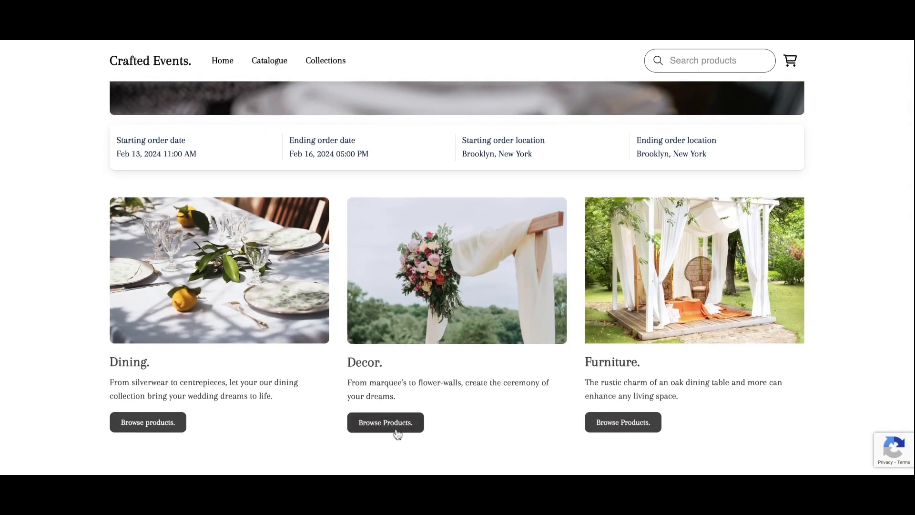
Step: Browse the store products and select the Gold variation of the Dining Cutlery Set
{"action": "left_click", "coordinate": [396, 429]}
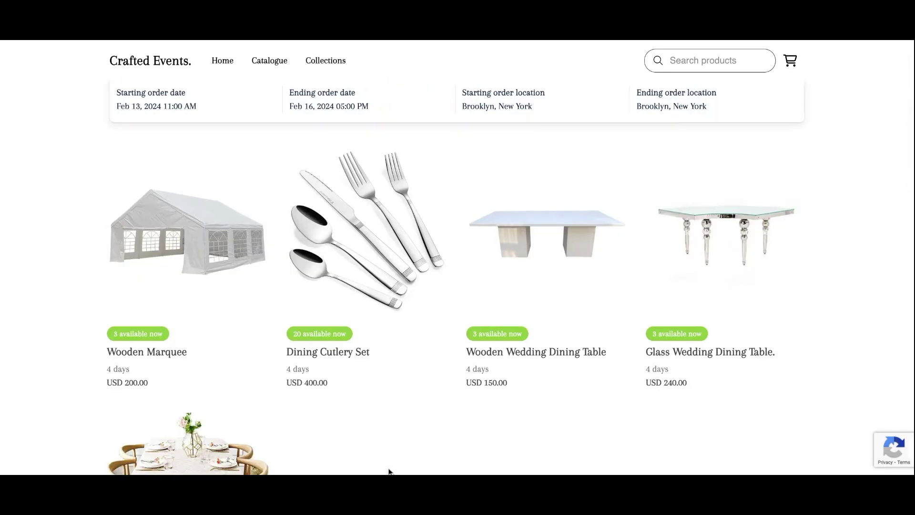
{"action": "left_click", "coordinate": [342, 356]}
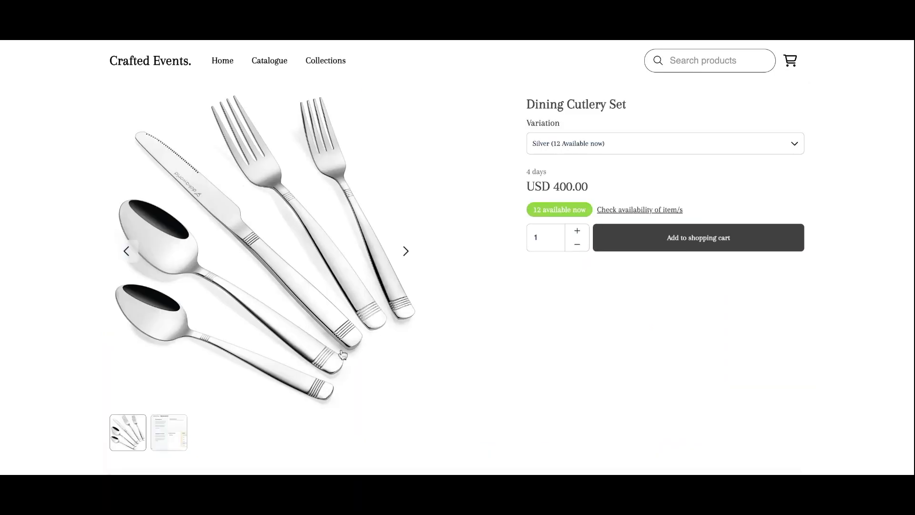
{"action": "left_click", "coordinate": [569, 138]}
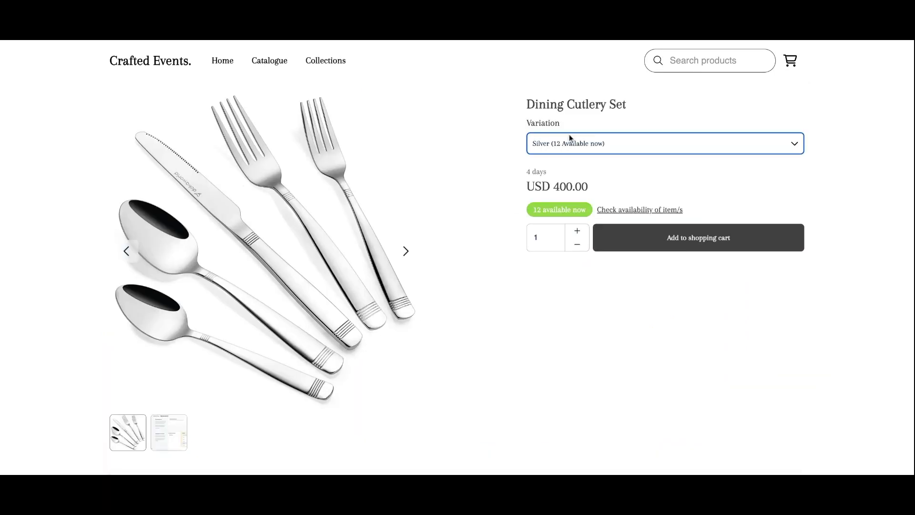
{"action": "left_click", "coordinate": [570, 156]}
Step: Add the gold cutlery set to the cart with the Delivery fee extra and proceed to checkout
{"action": "left_click", "coordinate": [627, 239]}
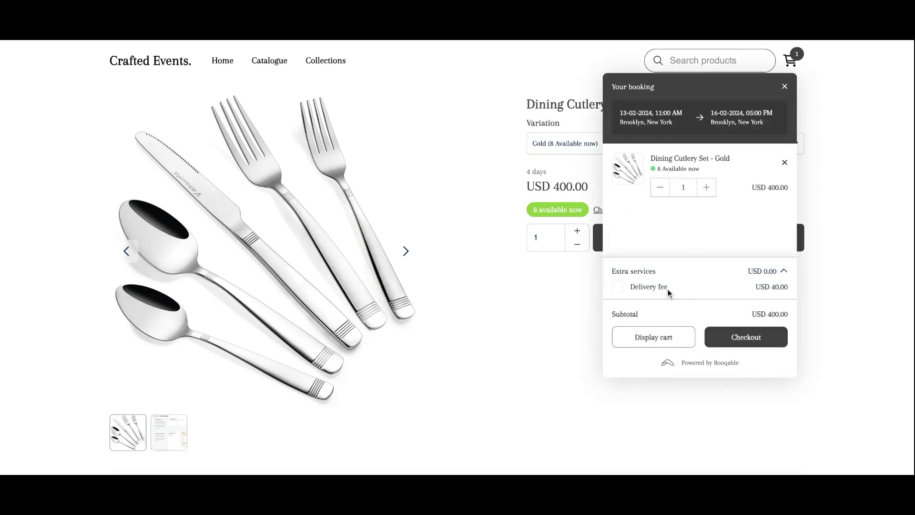
{"action": "left_click", "coordinate": [619, 293]}
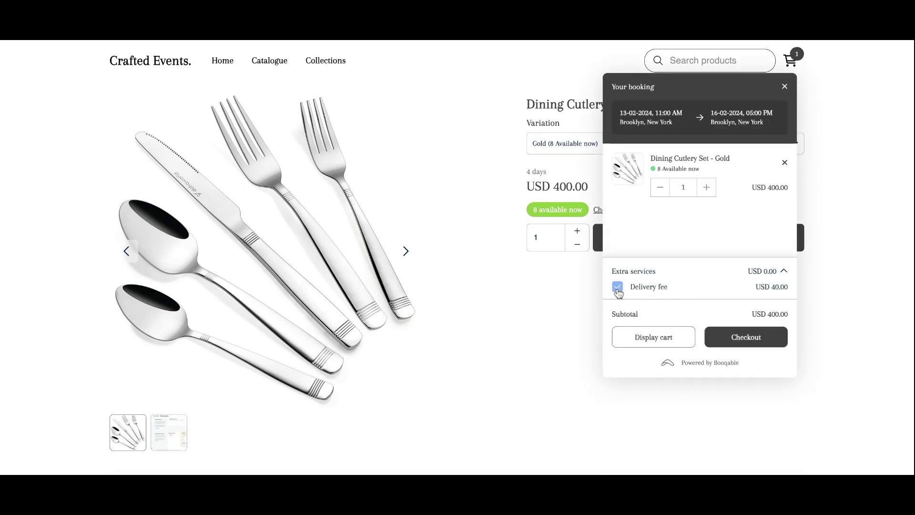
{"action": "left_click", "coordinate": [733, 339]}
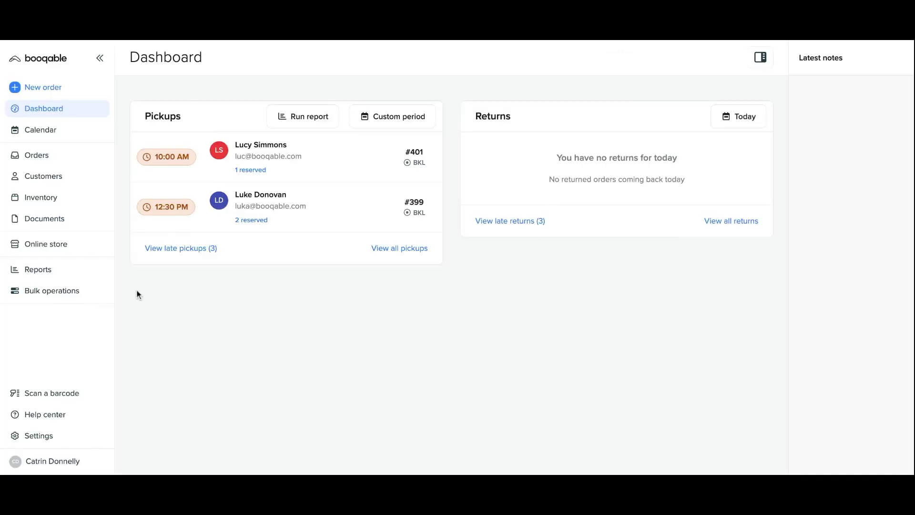
Step: Add a 'Delivery fee' service product to Inventory with no image or pricing, and save it
{"action": "left_click", "coordinate": [70, 206]}
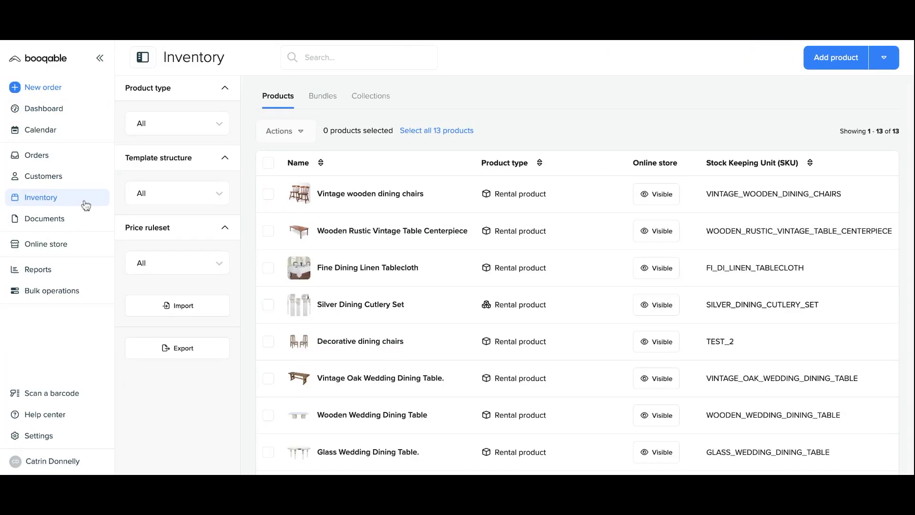
{"action": "left_click", "coordinate": [830, 59]}
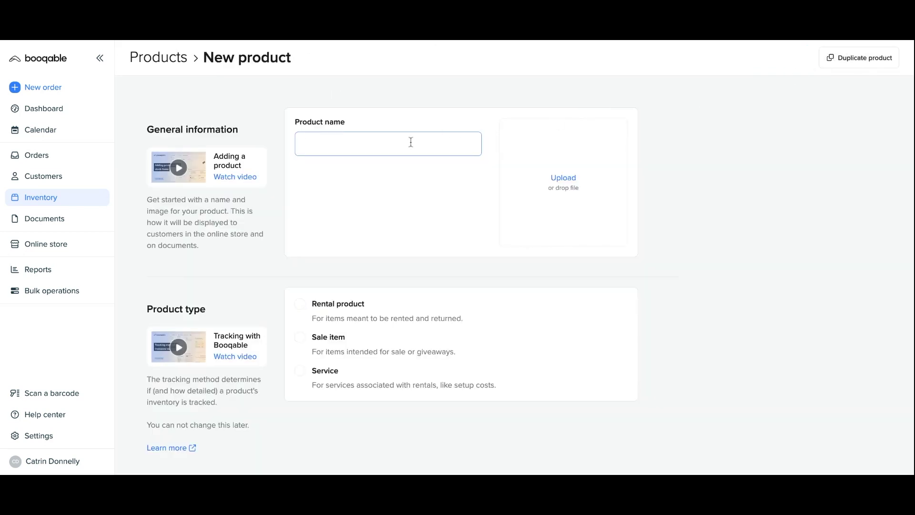
{"action": "type", "text": "Delivery"}
{"action": "type", "text": " fee"}
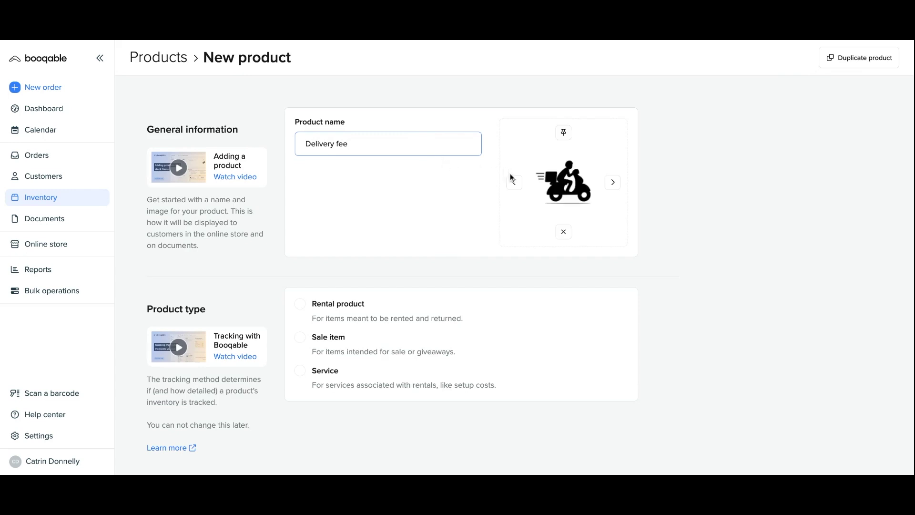
{"action": "left_click", "coordinate": [514, 181]}
{"action": "left_click", "coordinate": [563, 232]}
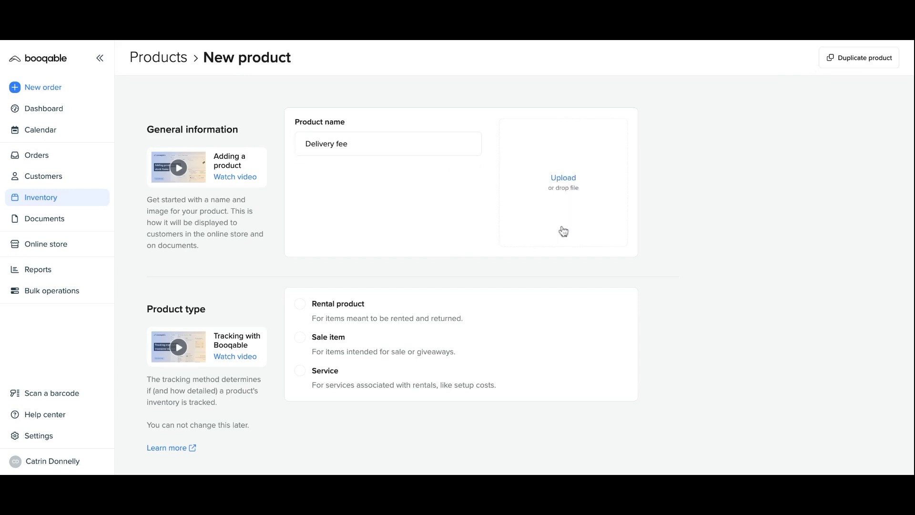
{"action": "scroll", "coordinate": [444, 261], "scroll_direction": "down", "scroll_amount": 1}
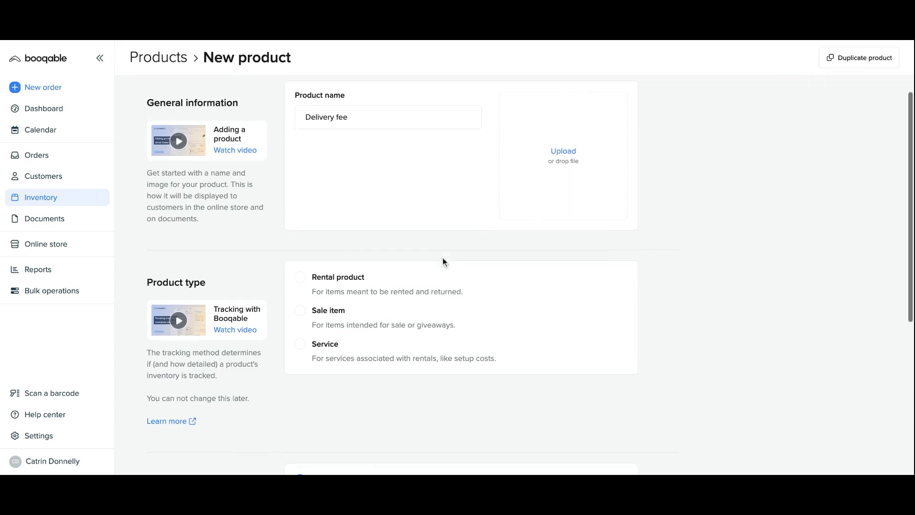
{"action": "left_click", "coordinate": [429, 355]}
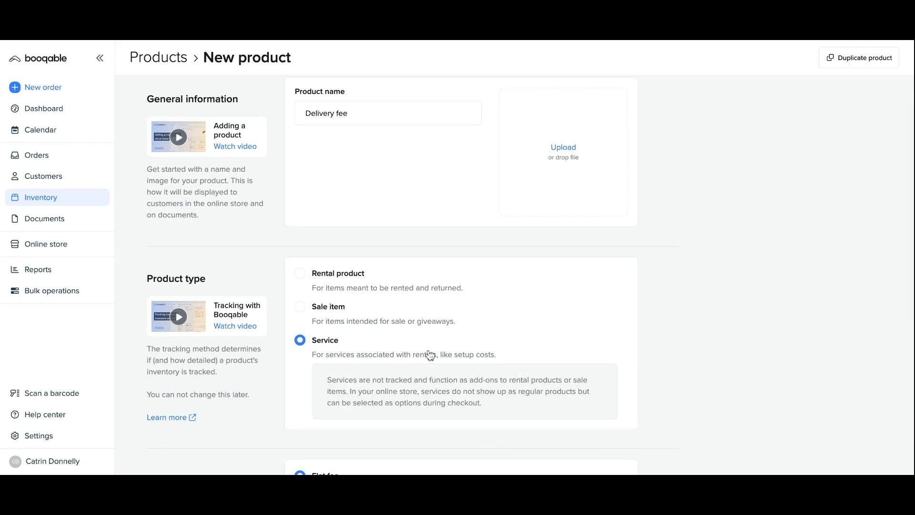
{"action": "scroll", "coordinate": [429, 355], "scroll_direction": "down", "scroll_amount": 1}
{"action": "scroll", "coordinate": [429, 355], "scroll_direction": "down", "scroll_amount": 2}
{"action": "scroll", "coordinate": [429, 354], "scroll_direction": "down", "scroll_amount": 2}
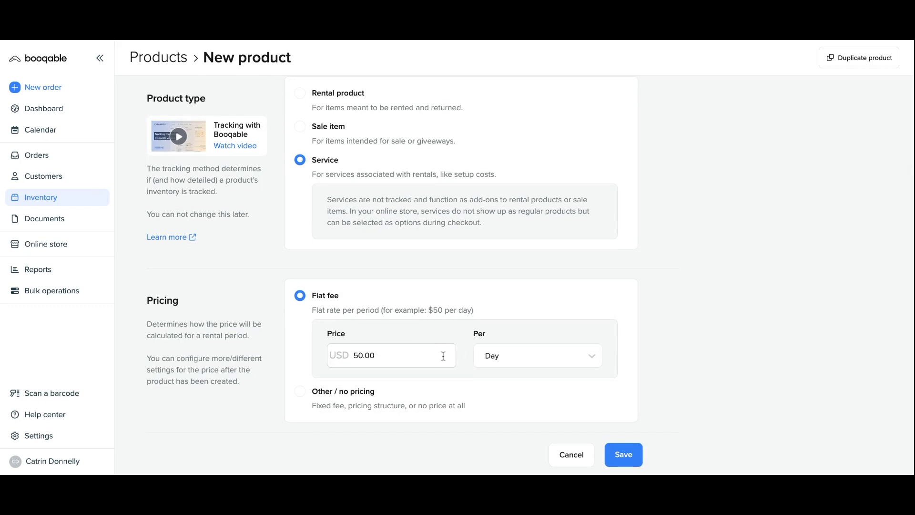
{"action": "left_click", "coordinate": [352, 397]}
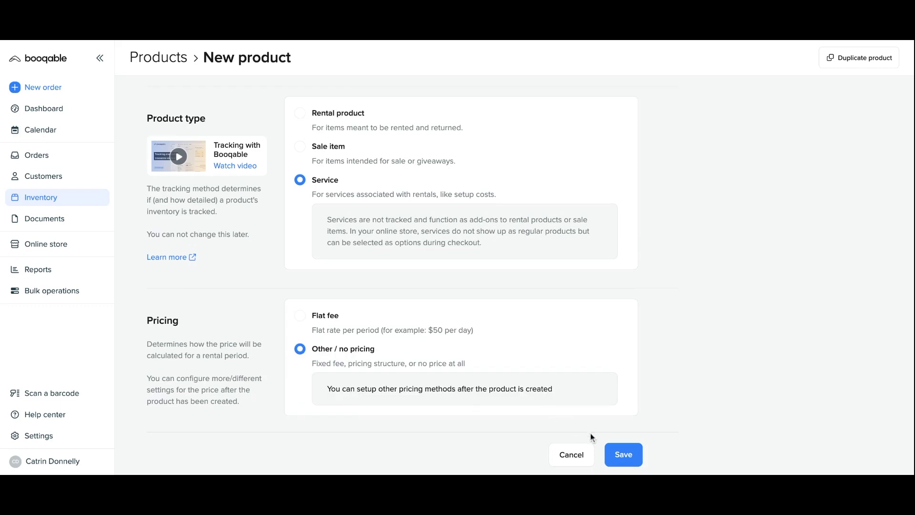
{"action": "left_click", "coordinate": [616, 455]}
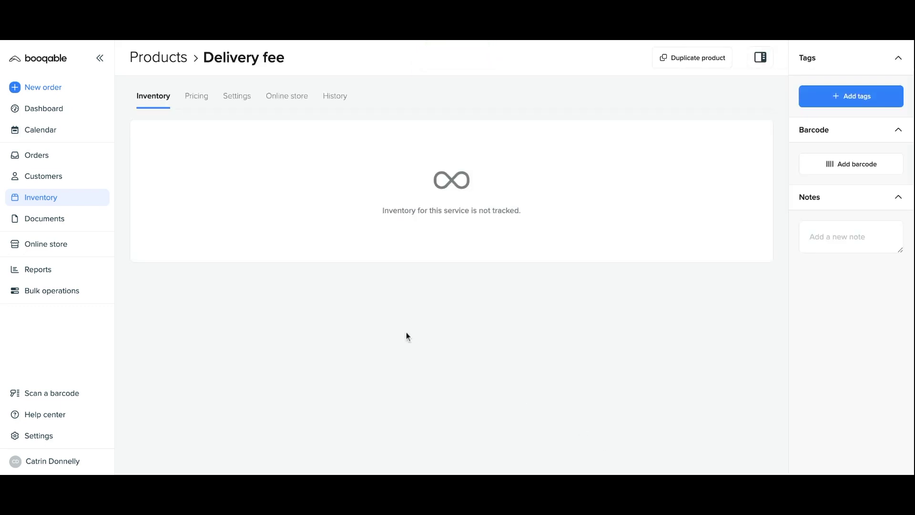
Step: Turn on charging for Delivery fee and try the Hour, Week and Month price periods
{"action": "left_click", "coordinate": [197, 102]}
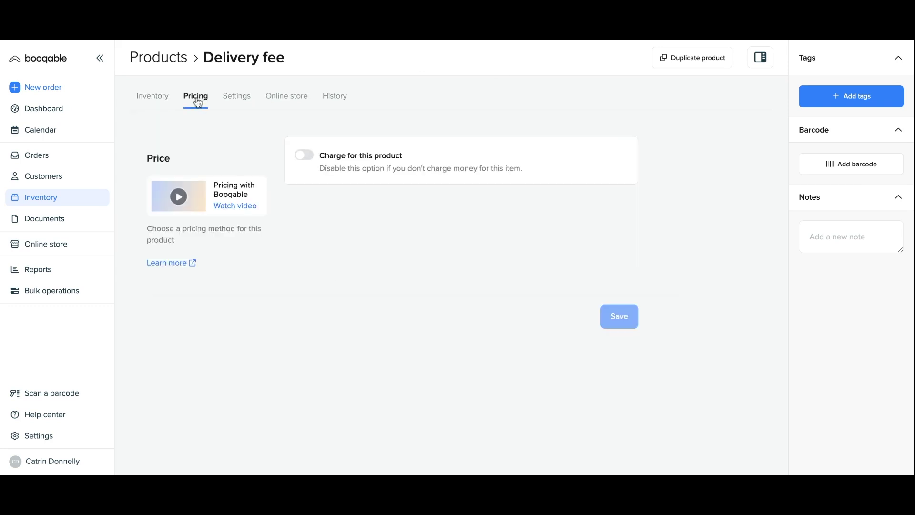
{"action": "left_click", "coordinate": [304, 155]}
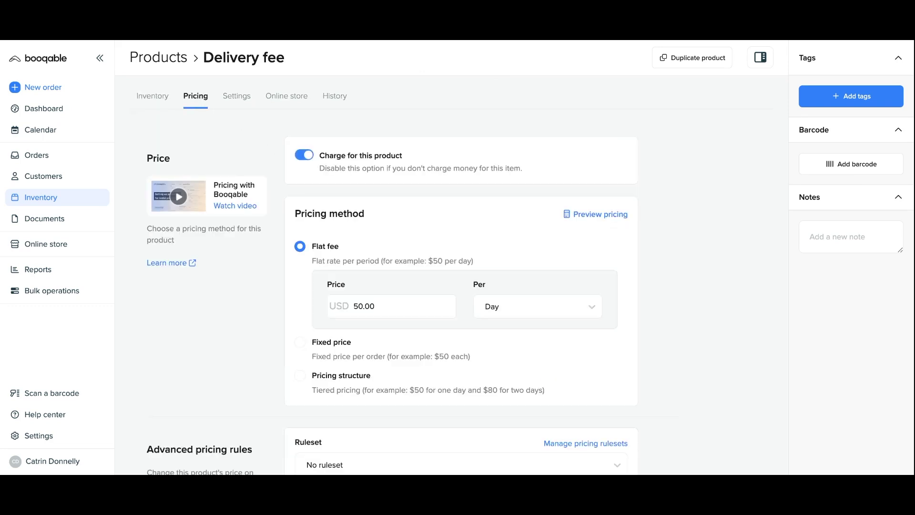
{"action": "left_click", "coordinate": [344, 301]}
{"action": "left_click", "coordinate": [502, 306]}
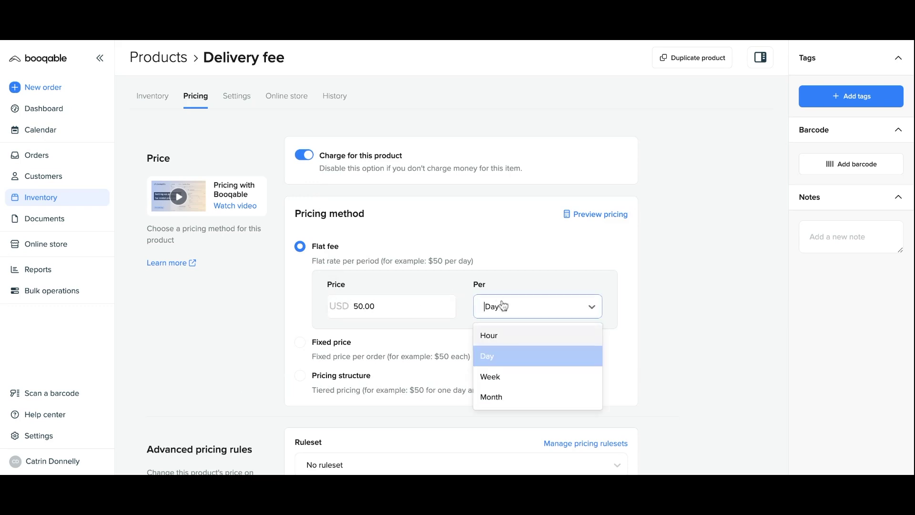
{"action": "left_click", "coordinate": [503, 337]}
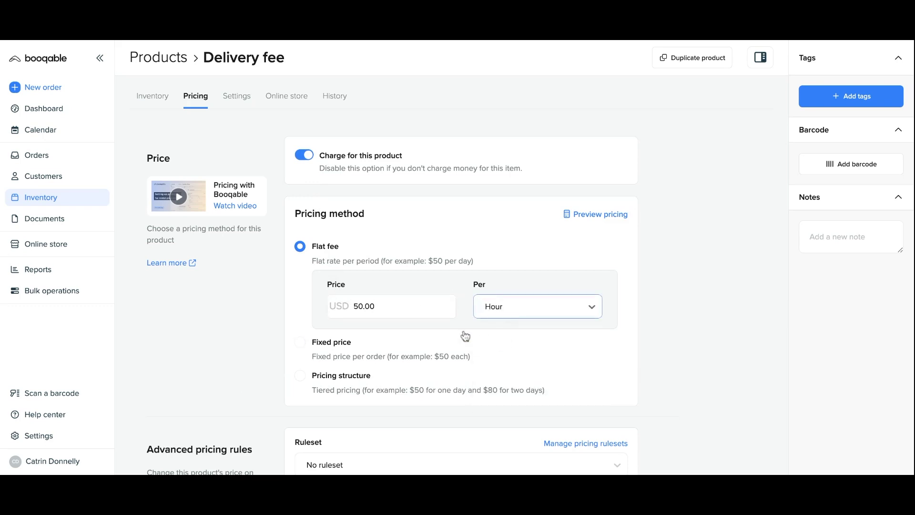
{"action": "left_click", "coordinate": [496, 317]}
{"action": "left_click", "coordinate": [496, 381]}
{"action": "left_click", "coordinate": [497, 318]}
{"action": "left_click", "coordinate": [499, 395]}
Step: Switch the pricing method to Pricing structure without choosing a template
{"action": "left_click", "coordinate": [343, 376]}
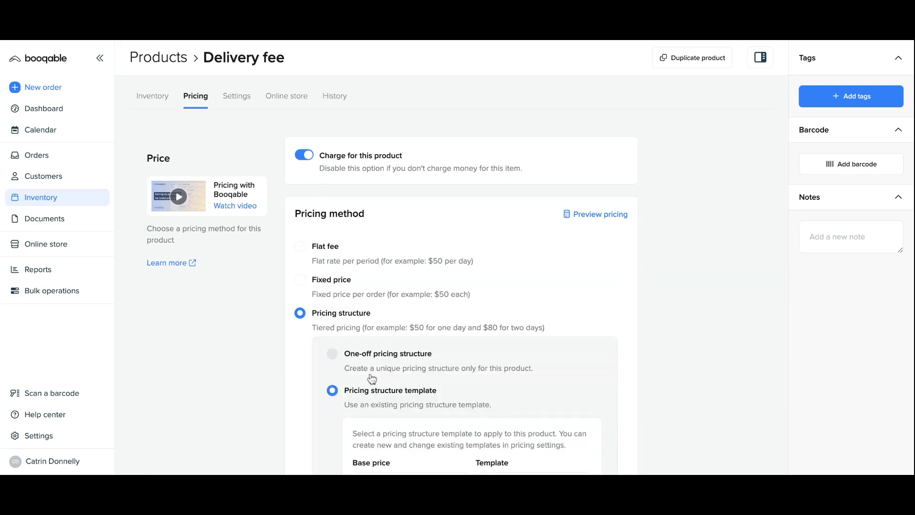
{"action": "scroll", "coordinate": [370, 380], "scroll_direction": "down", "scroll_amount": 1}
{"action": "scroll", "coordinate": [381, 383], "scroll_direction": "down", "scroll_amount": 2}
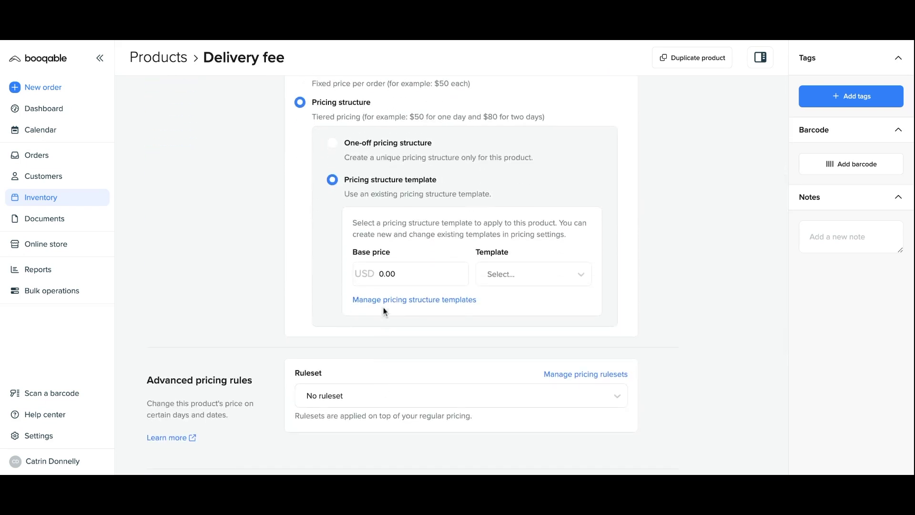
{"action": "left_click", "coordinate": [494, 277]}
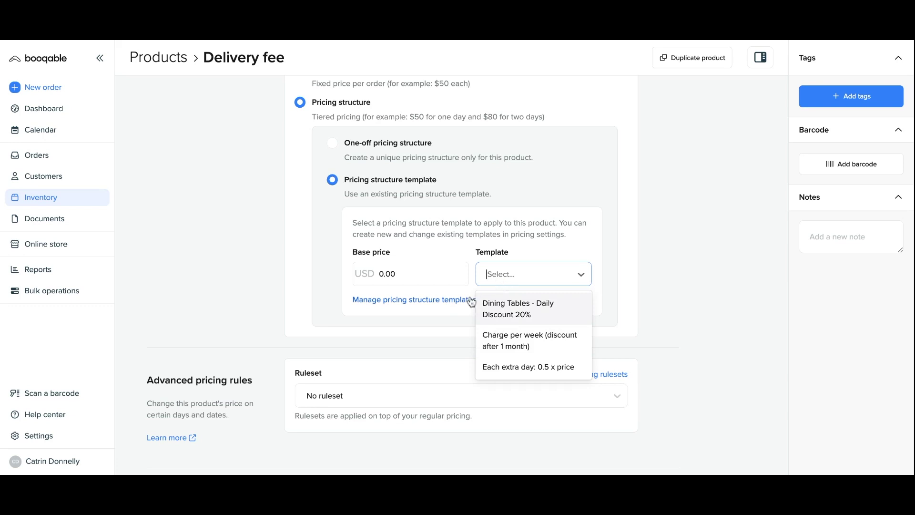
{"action": "left_click", "coordinate": [441, 317]}
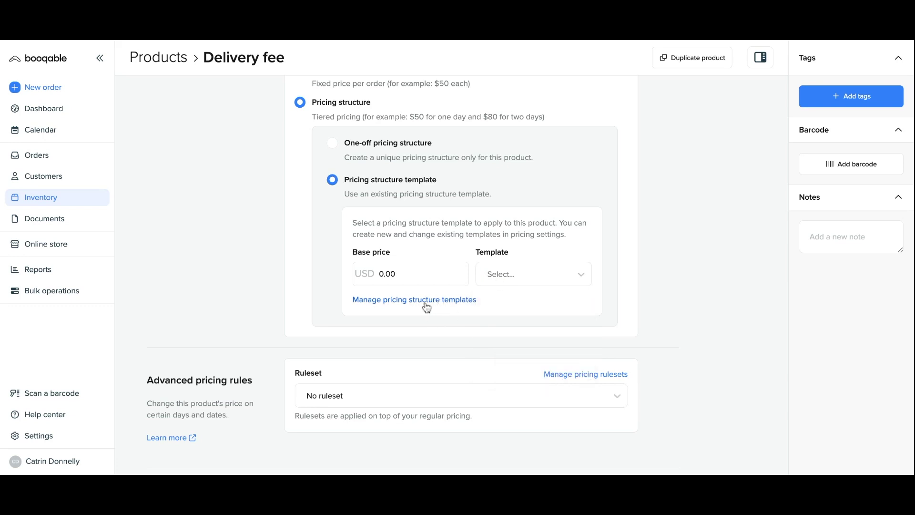
Step: Create a one-off pricing structure whose first tier is '1 Day', measured in days, at 50
{"action": "left_click", "coordinate": [379, 158]}
{"action": "scroll", "coordinate": [391, 242], "scroll_direction": "down", "scroll_amount": 2}
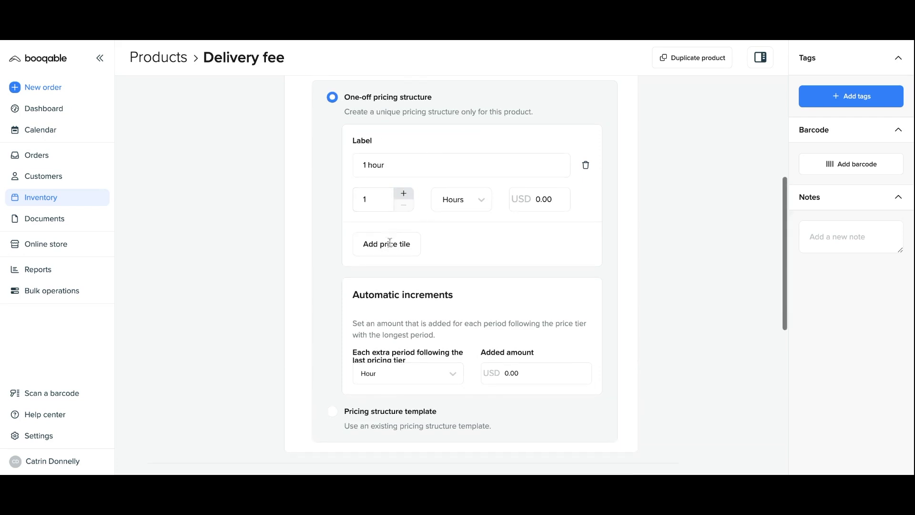
{"action": "left_click", "coordinate": [395, 166]}
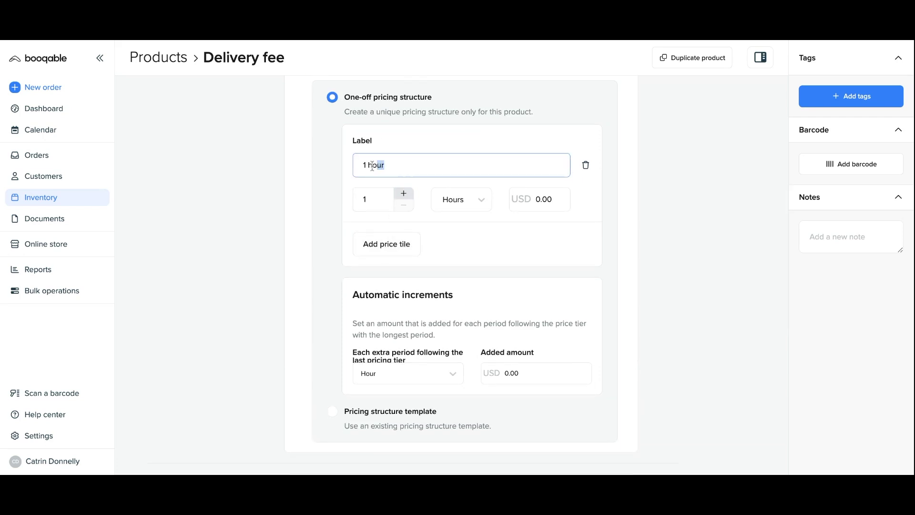
{"action": "left_click_drag", "start_coordinate": [384, 166], "coordinate": [369, 165]}
{"action": "type", "text": "Day"}
{"action": "left_click", "coordinate": [469, 206]}
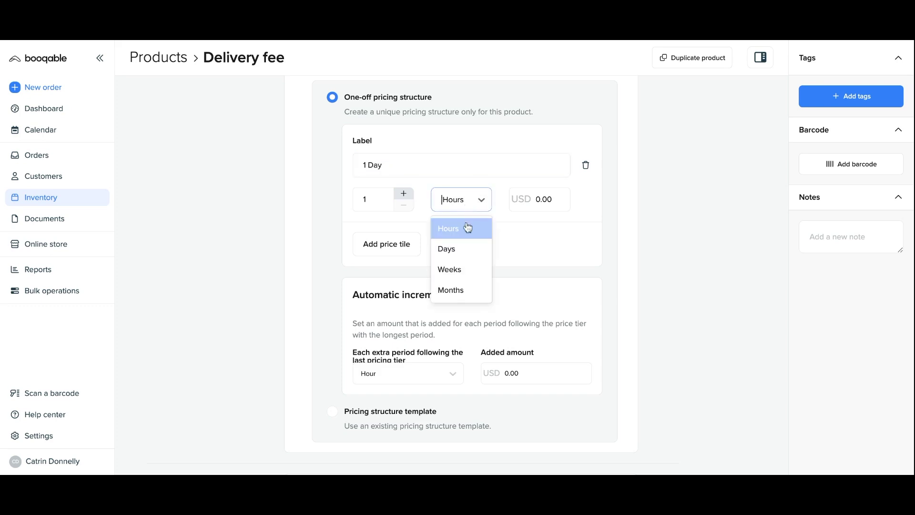
{"action": "left_click", "coordinate": [462, 252]}
{"action": "left_click", "coordinate": [538, 200]}
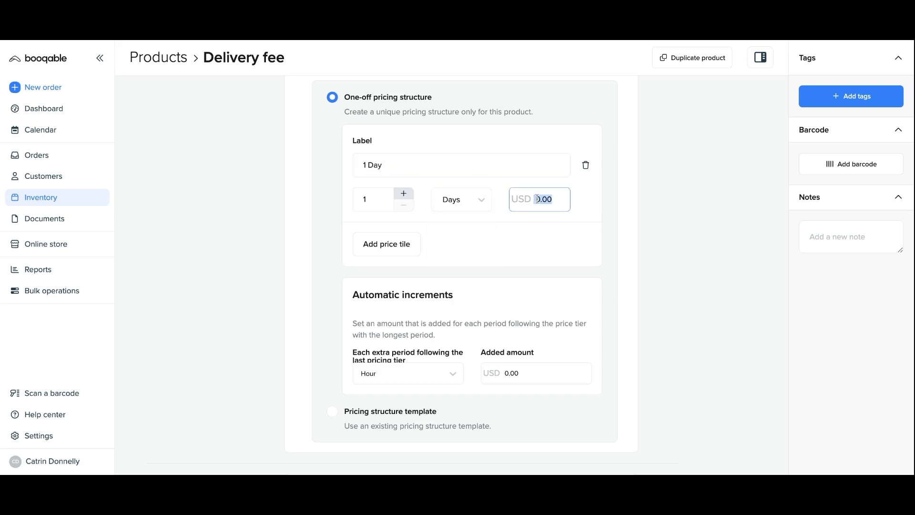
{"action": "type", "text": "50"}
Step: Add a second tier at 30 and a 30 added amount per extra day
{"action": "left_click", "coordinate": [390, 244]}
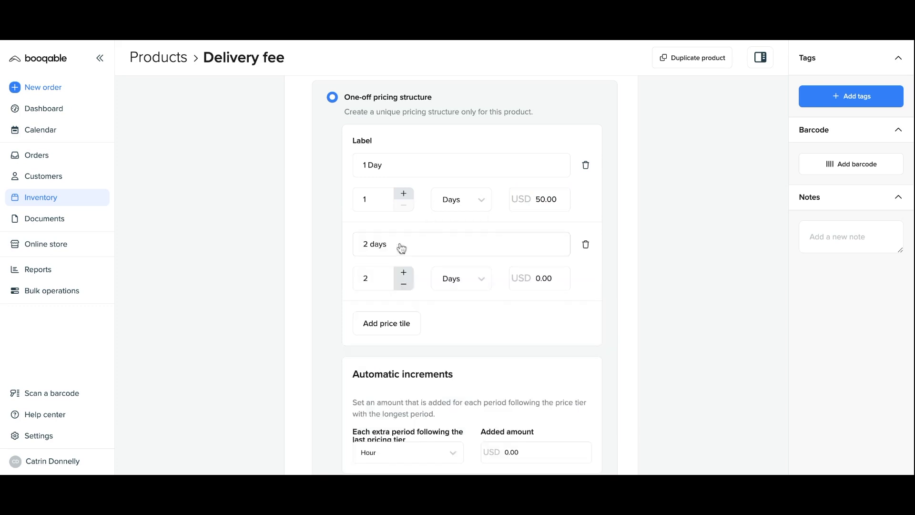
{"action": "left_click", "coordinate": [536, 279]}
{"action": "left_click", "coordinate": [536, 279]}
{"action": "type", "text": "3"}
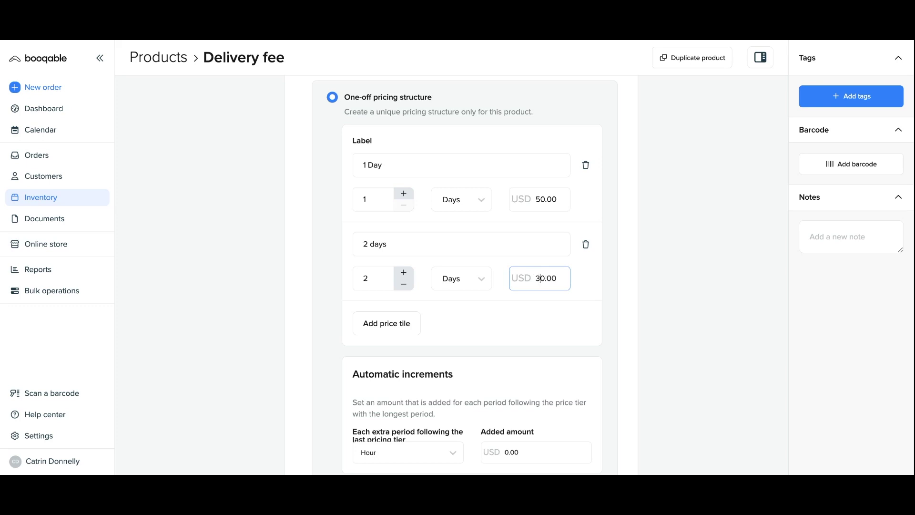
{"action": "scroll", "coordinate": [496, 341], "scroll_direction": "down", "scroll_amount": 3}
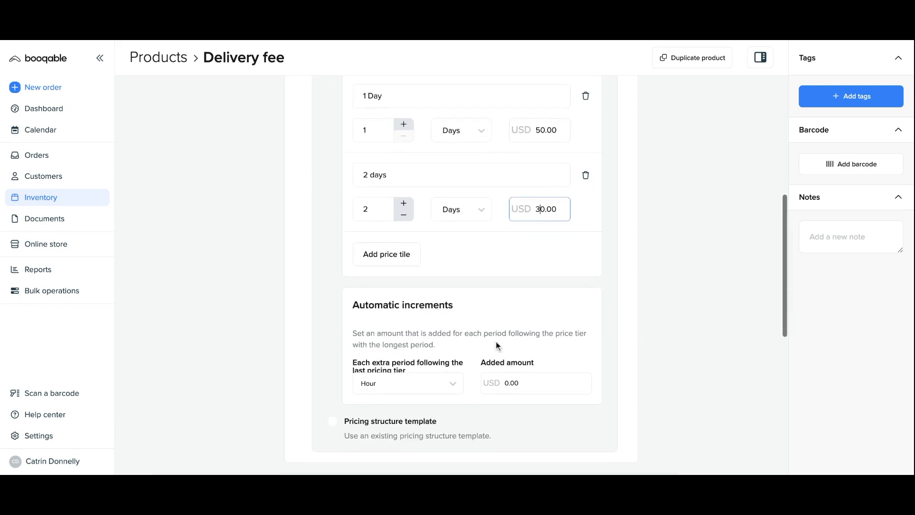
{"action": "left_click", "coordinate": [454, 381]}
{"action": "left_click", "coordinate": [433, 397]}
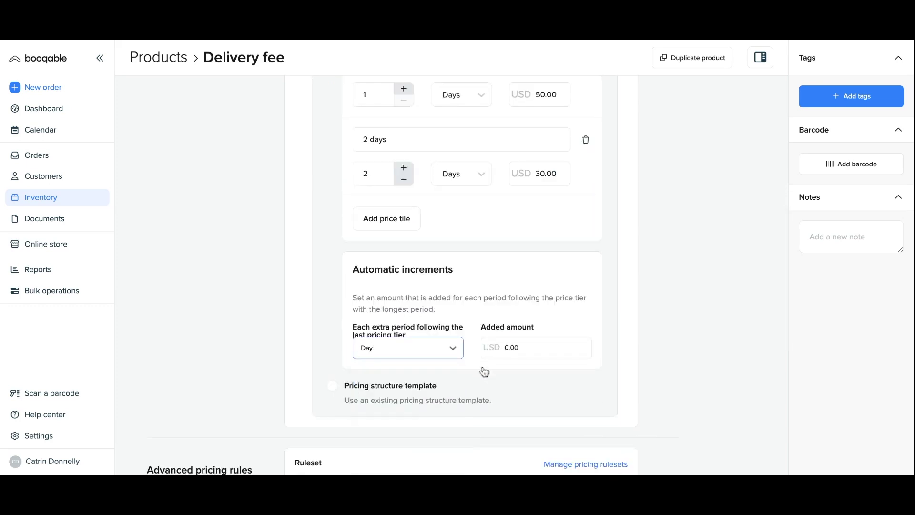
{"action": "left_click", "coordinate": [504, 347]}
{"action": "left_click", "coordinate": [506, 348]}
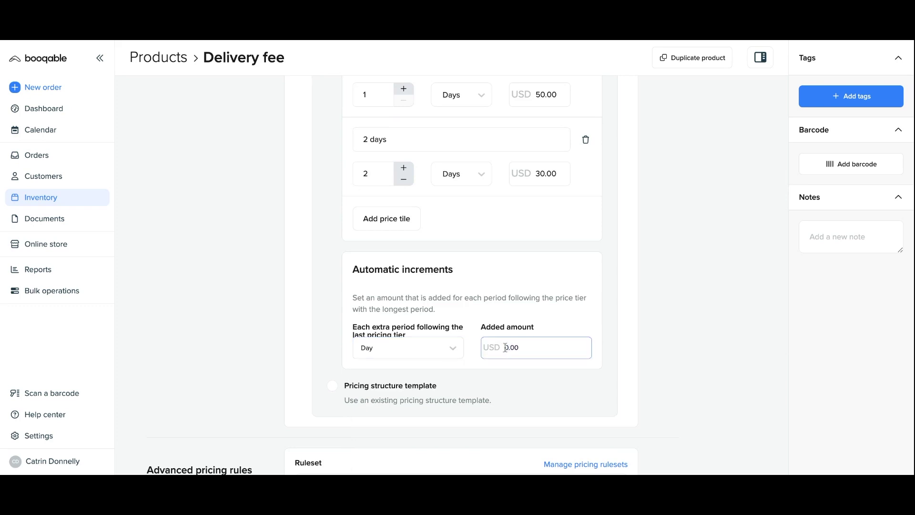
{"action": "type", "text": "3"}
{"action": "scroll", "coordinate": [466, 275], "scroll_direction": "up", "scroll_amount": 2}
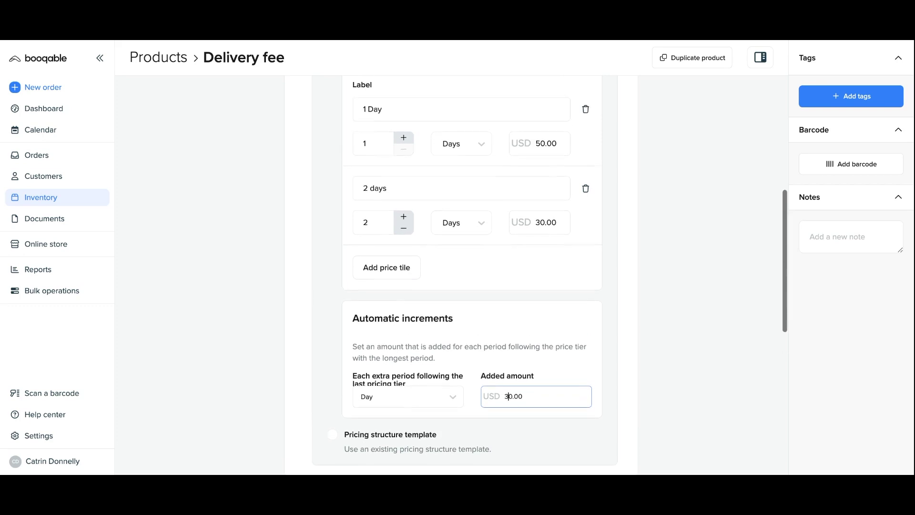
{"action": "scroll", "coordinate": [464, 274], "scroll_direction": "down", "scroll_amount": 1}
{"action": "scroll", "coordinate": [465, 274], "scroll_direction": "up", "scroll_amount": 2}
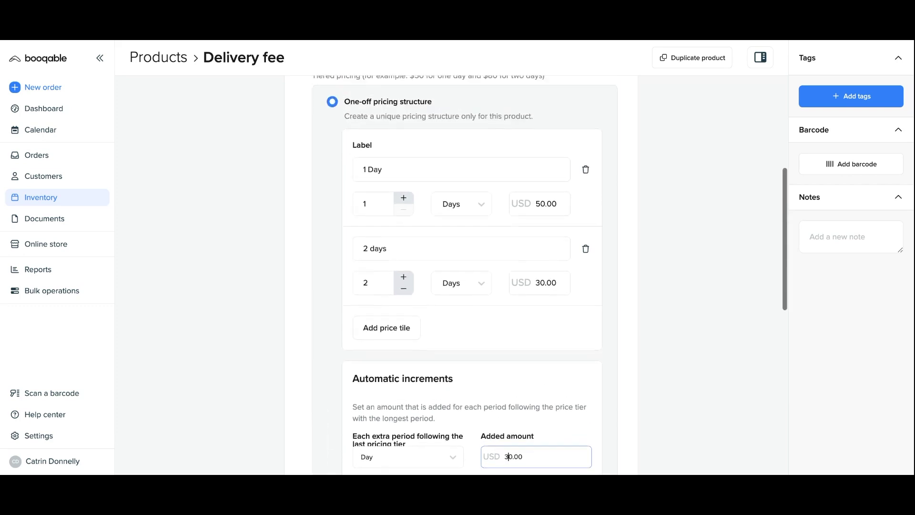
{"action": "scroll", "coordinate": [466, 275], "scroll_direction": "up", "scroll_amount": 2}
{"action": "scroll", "coordinate": [465, 274], "scroll_direction": "up", "scroll_amount": 1}
{"action": "scroll", "coordinate": [427, 196], "scroll_direction": "up", "scroll_amount": 1}
Step: Replace the tiers with a fixed price of 40.00 per order and save
{"action": "left_click", "coordinate": [428, 196]}
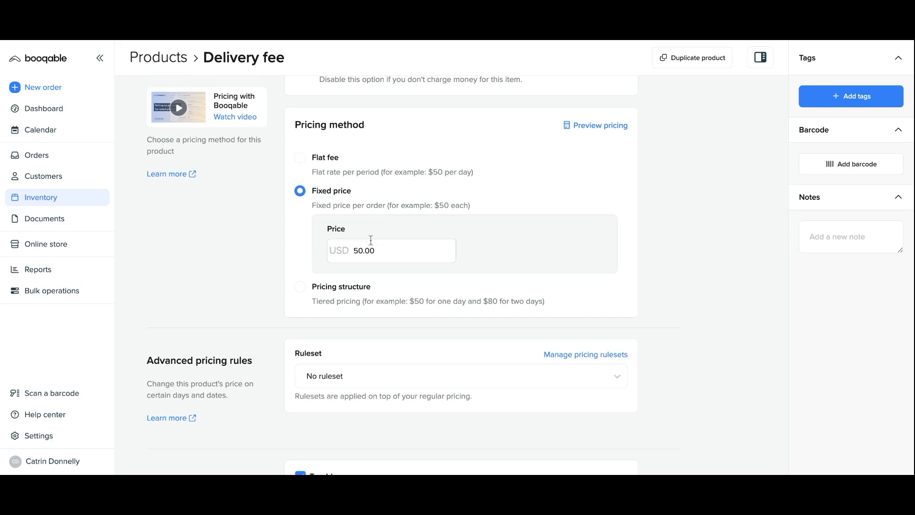
{"action": "double_click", "coordinate": [363, 250]}
{"action": "left_click", "coordinate": [361, 250]}
{"action": "key", "text": "BackSpace"}
{"action": "key", "text": "BackSpace"}
{"action": "type", "text": "40"}
{"action": "scroll", "coordinate": [411, 303], "scroll_direction": "down", "scroll_amount": 1}
{"action": "scroll", "coordinate": [410, 302], "scroll_direction": "down", "scroll_amount": 2}
{"action": "scroll", "coordinate": [411, 303], "scroll_direction": "down", "scroll_amount": 2}
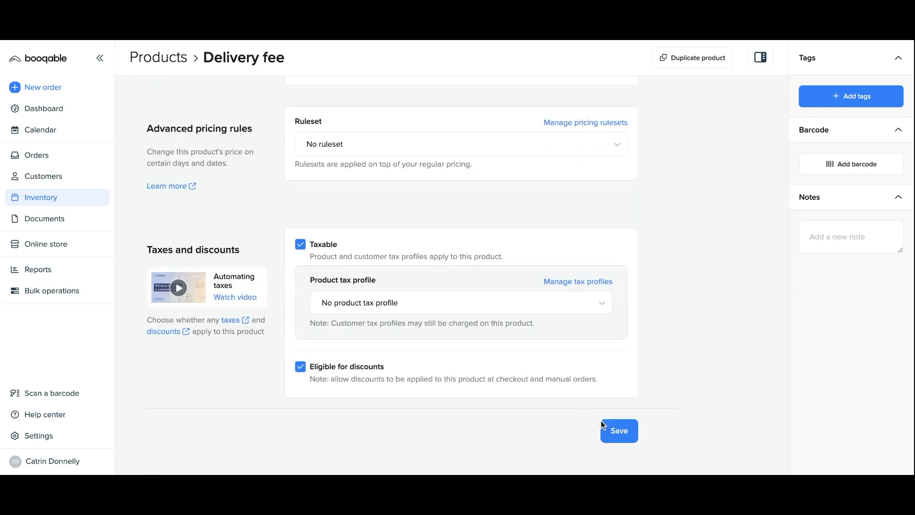
{"action": "left_click", "coordinate": [615, 431]}
{"action": "scroll", "coordinate": [513, 336], "scroll_direction": "up", "scroll_amount": 3}
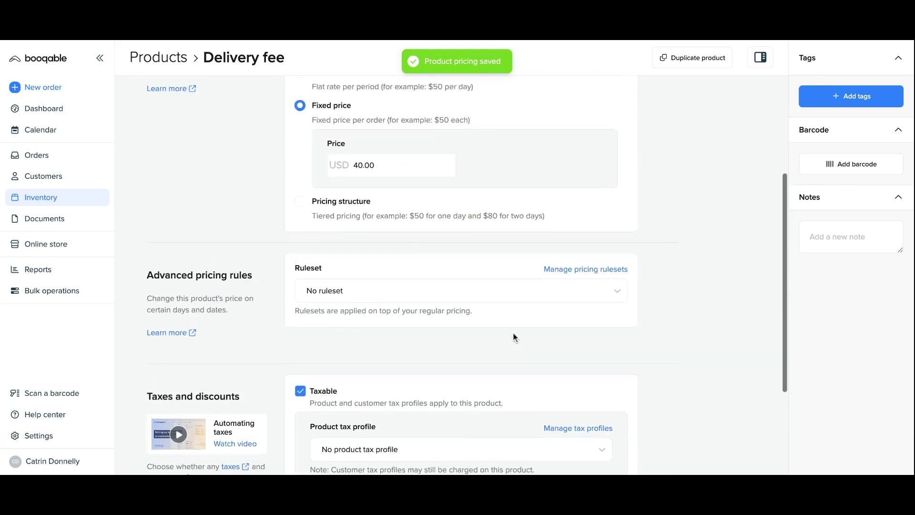
{"action": "scroll", "coordinate": [513, 336], "scroll_direction": "down", "scroll_amount": 1}
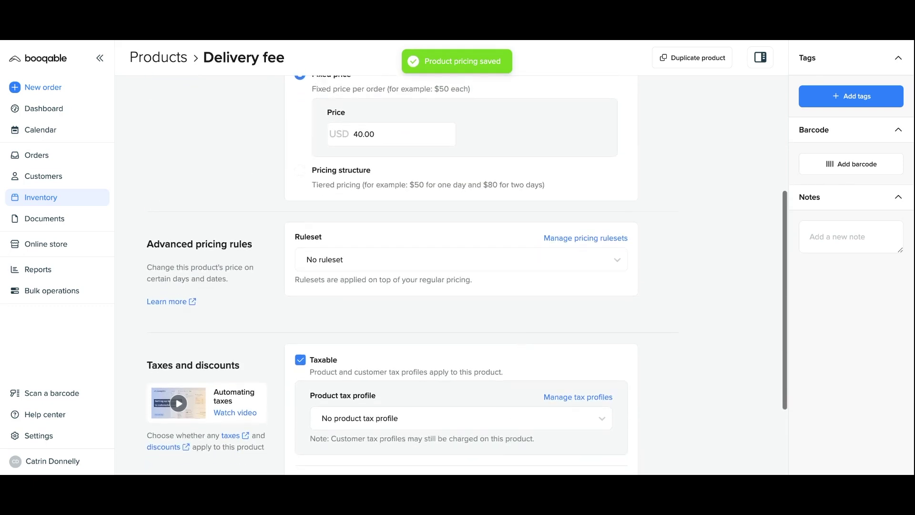
Step: Leave ruleset and tax profile unset, untick Eligible for discounts, and save
{"action": "left_click", "coordinate": [412, 270]}
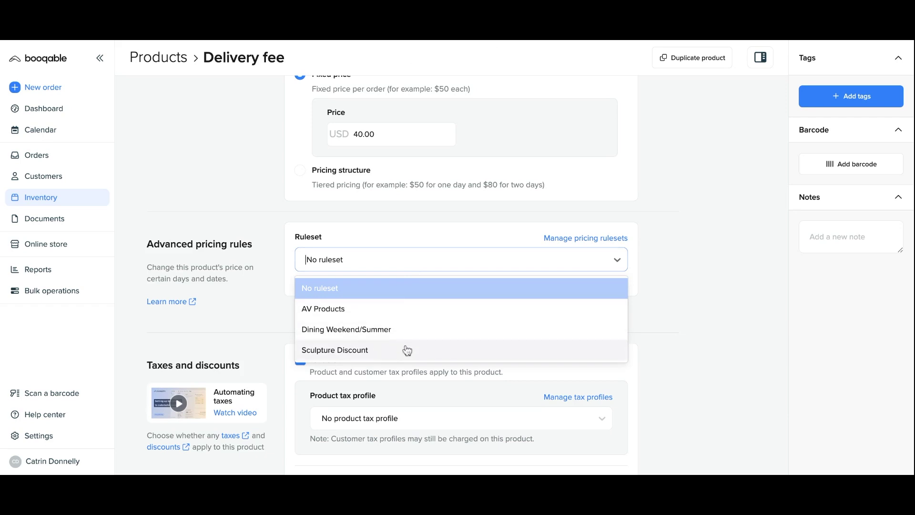
{"action": "left_click", "coordinate": [263, 328]}
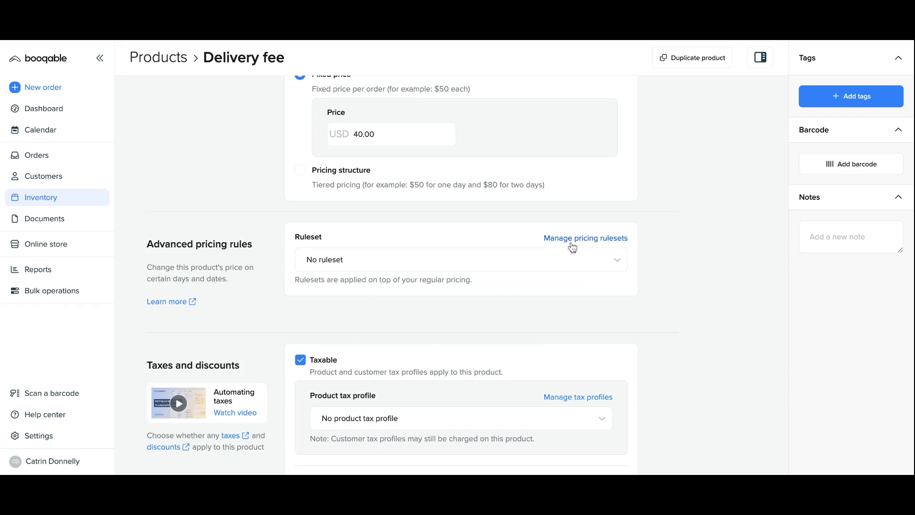
{"action": "scroll", "coordinate": [509, 314], "scroll_direction": "down", "scroll_amount": 2}
{"action": "scroll", "coordinate": [508, 317], "scroll_direction": "down", "scroll_amount": 1}
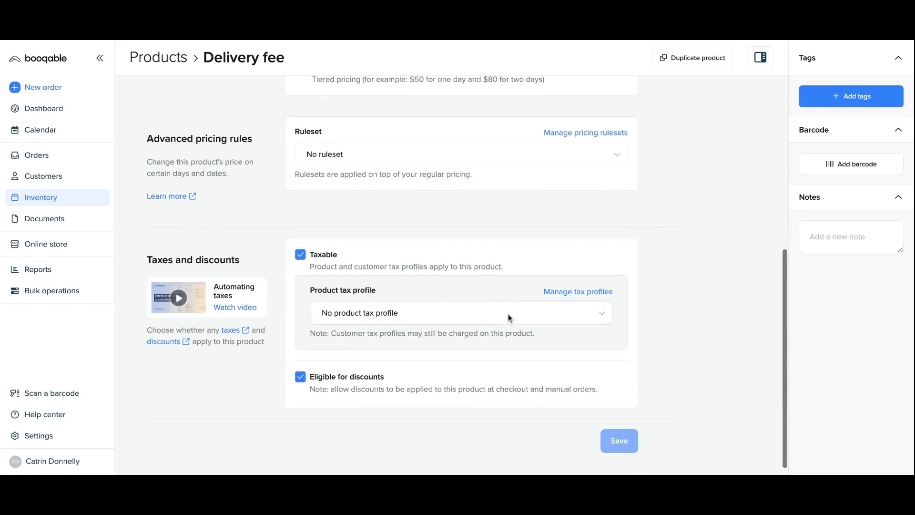
{"action": "left_click", "coordinate": [489, 319]}
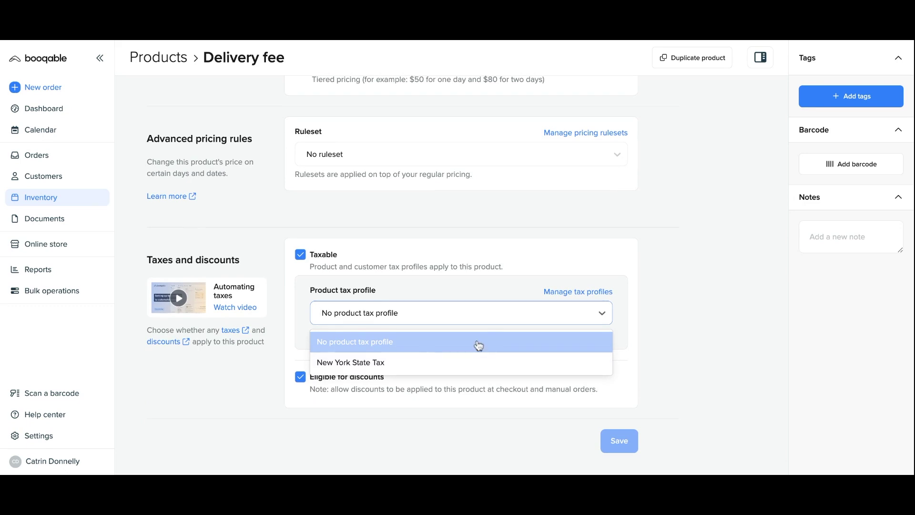
{"action": "left_click", "coordinate": [479, 346]}
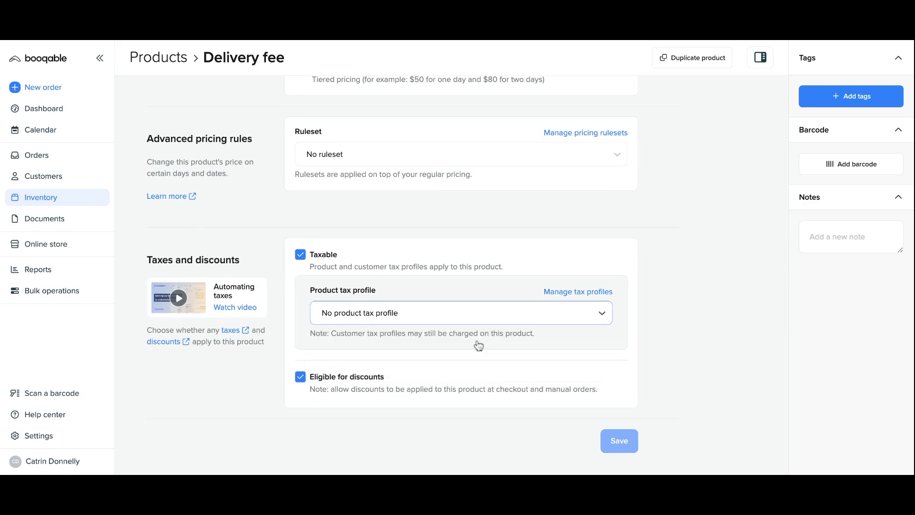
{"action": "left_click", "coordinate": [344, 384]}
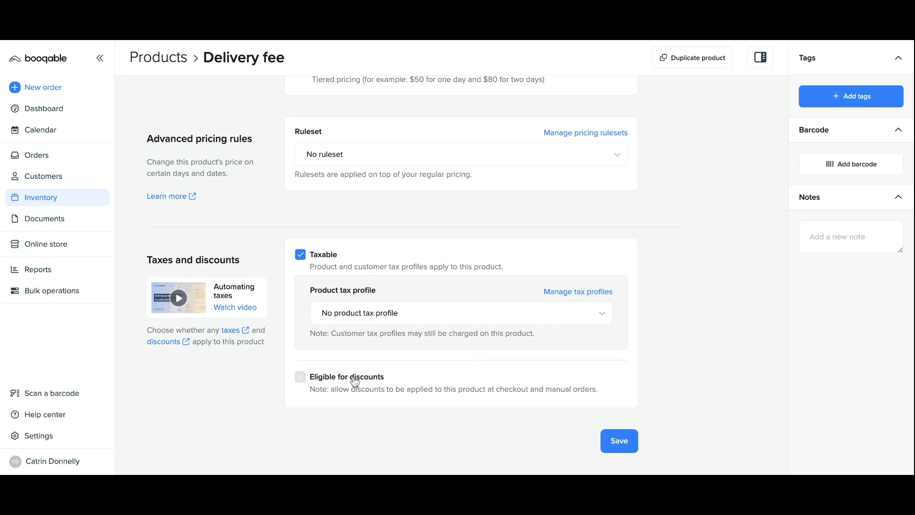
{"action": "left_click", "coordinate": [611, 445]}
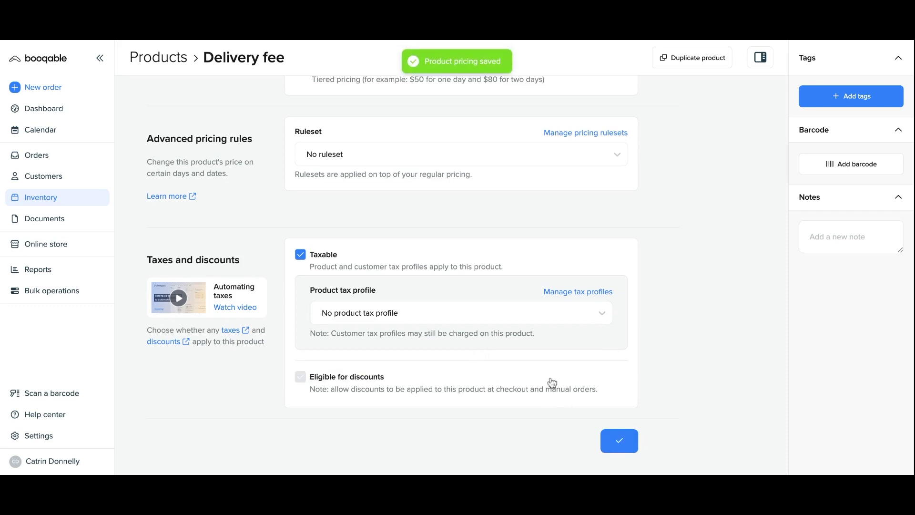
{"action": "scroll", "coordinate": [550, 379], "scroll_direction": "up", "scroll_amount": 2}
{"action": "scroll", "coordinate": [551, 383], "scroll_direction": "up", "scroll_amount": 2}
{"action": "scroll", "coordinate": [551, 383], "scroll_direction": "up", "scroll_amount": 2}
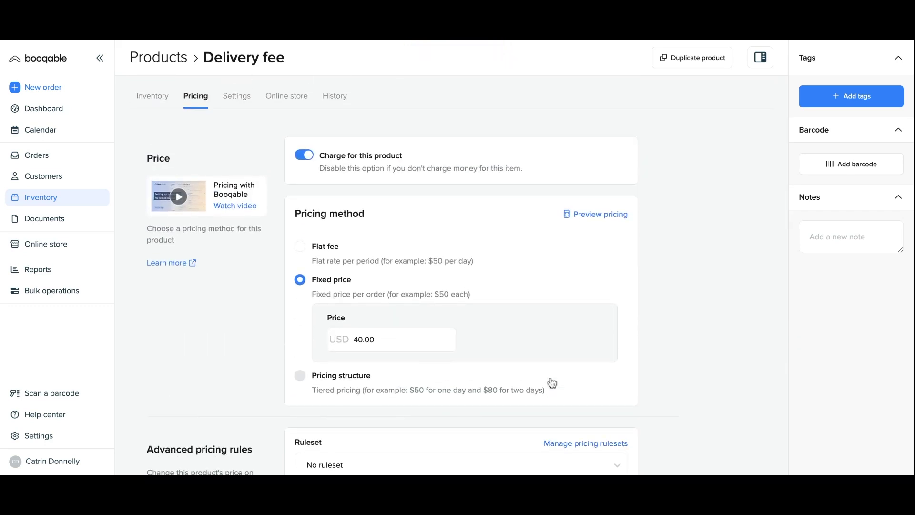
Step: Save a document description limiting deliveries to 40km with no inter-state delivery
{"action": "left_click", "coordinate": [239, 100]}
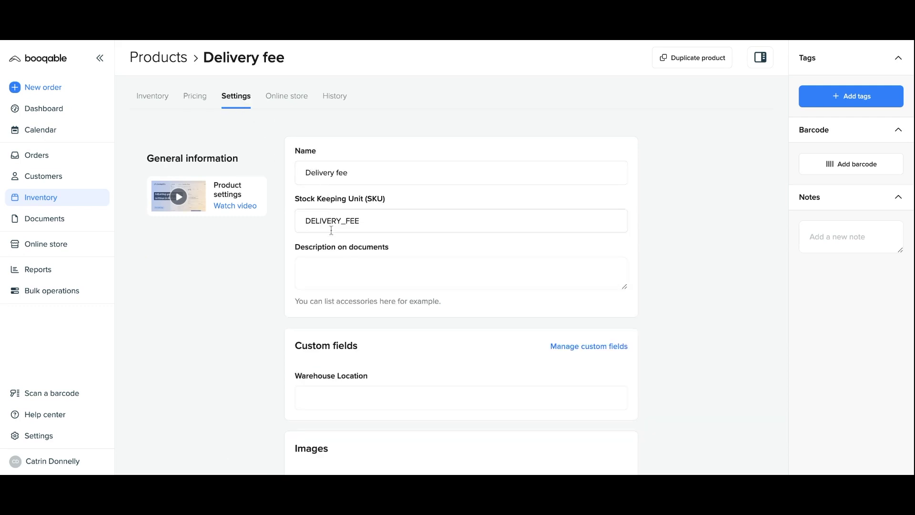
{"action": "left_click", "coordinate": [326, 260]}
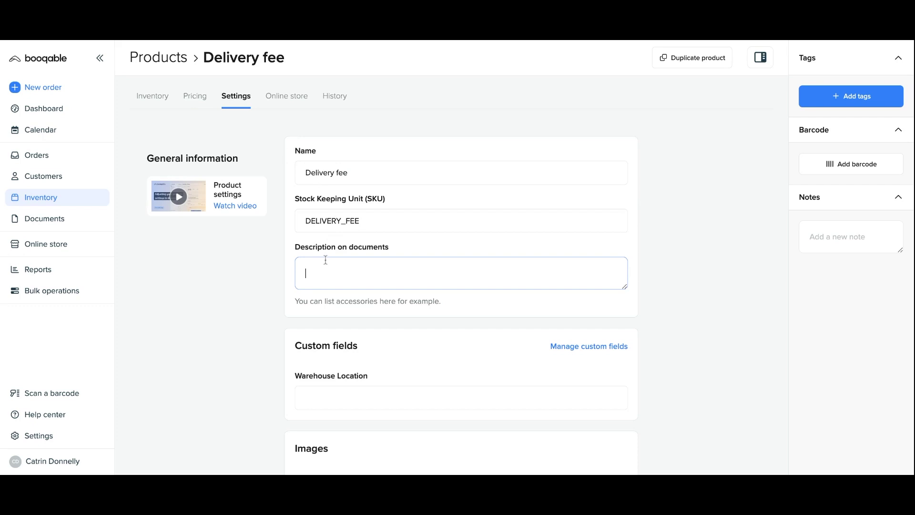
{"action": "type", "text": "Deliver"}
{"action": "type", "text": "ies are lim"}
{"action": "type", "text": "ited to within 40"}
{"action": "type", "text": "km of th"}
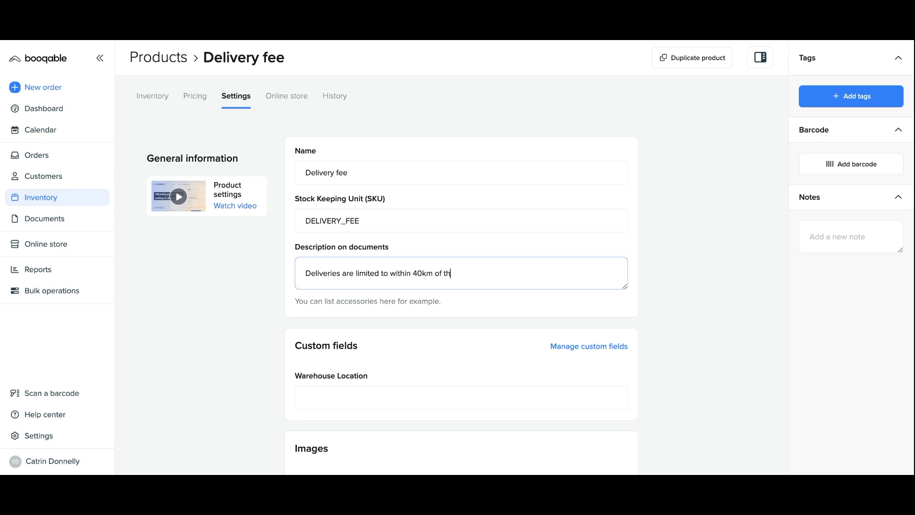
{"action": "type", "text": "e store l"}
{"action": "type", "text": "ocation, we do not offer in"}
{"action": "type", "text": "ter-state."}
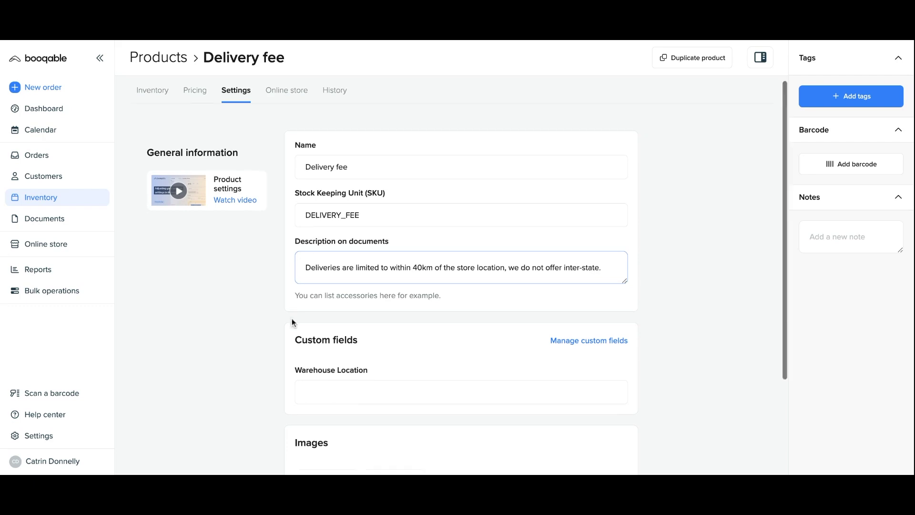
{"action": "scroll", "coordinate": [292, 321], "scroll_direction": "down", "scroll_amount": 3}
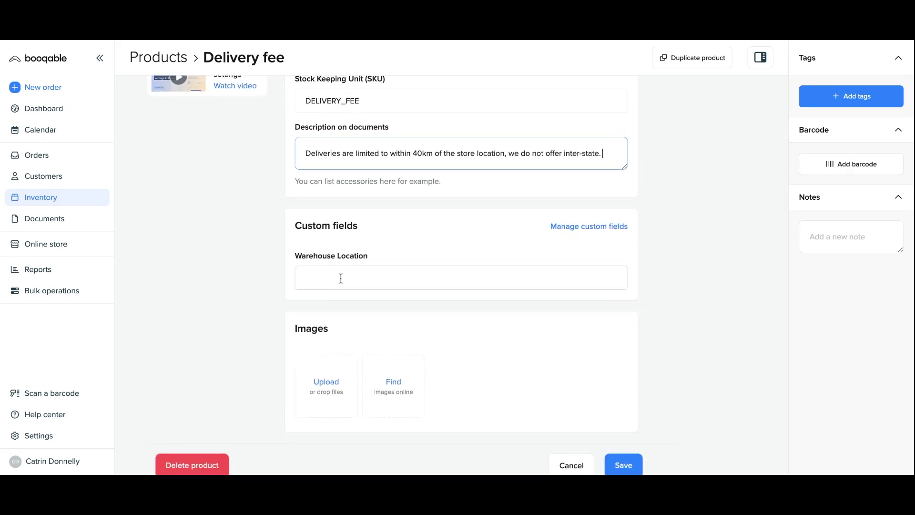
{"action": "scroll", "coordinate": [340, 278], "scroll_direction": "down", "scroll_amount": 1}
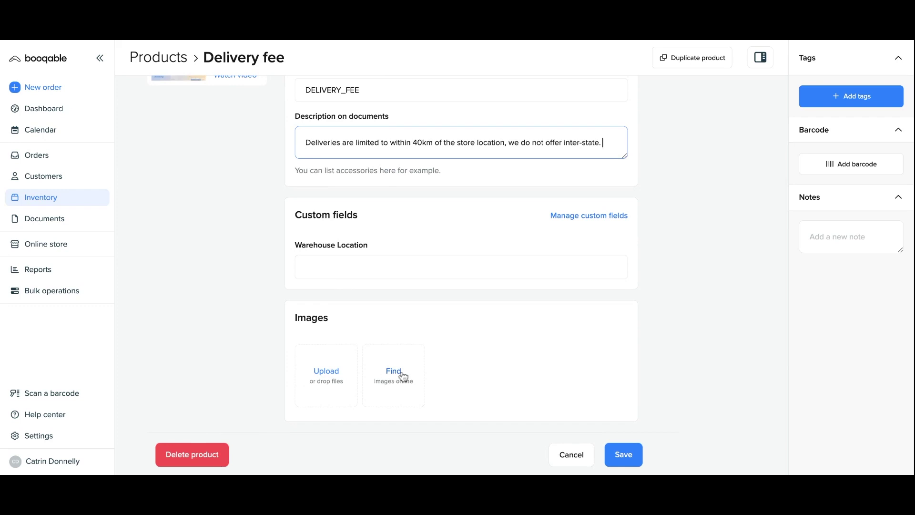
{"action": "left_click", "coordinate": [626, 465]}
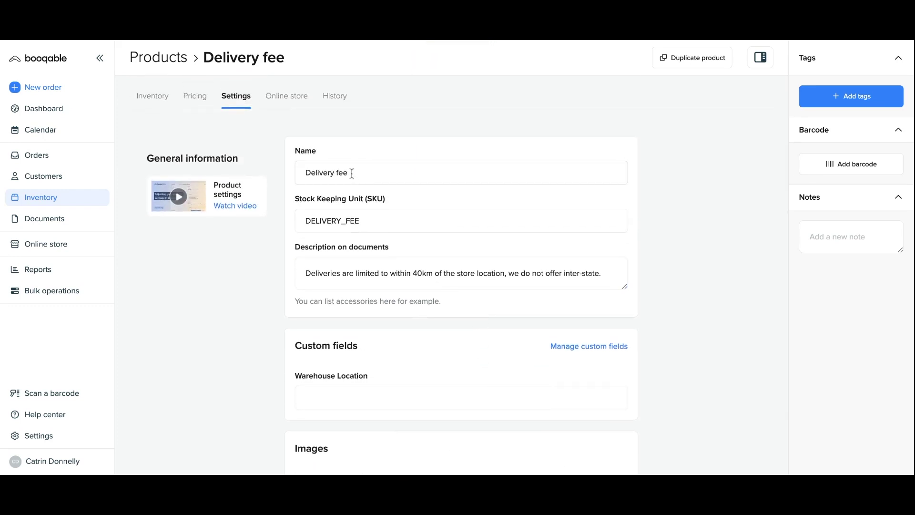
{"action": "left_click", "coordinate": [286, 100]}
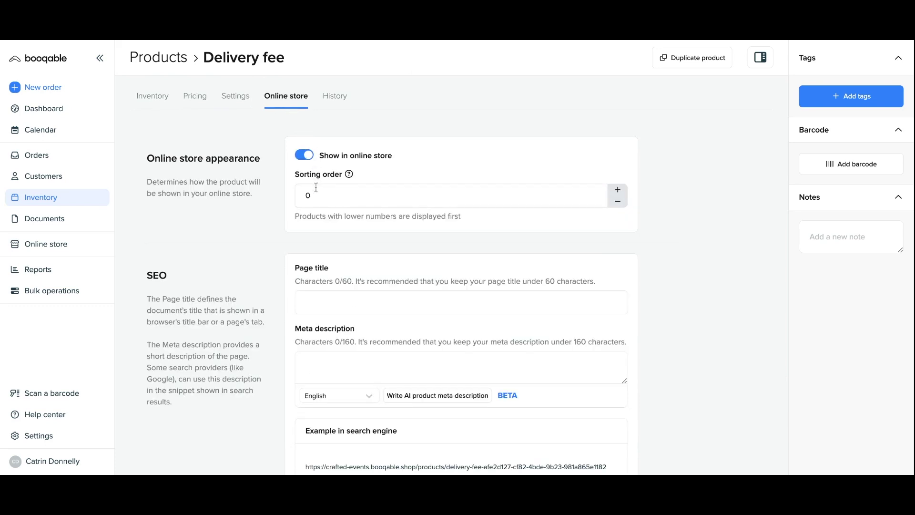
{"action": "scroll", "coordinate": [318, 254], "scroll_direction": "down", "scroll_amount": 1}
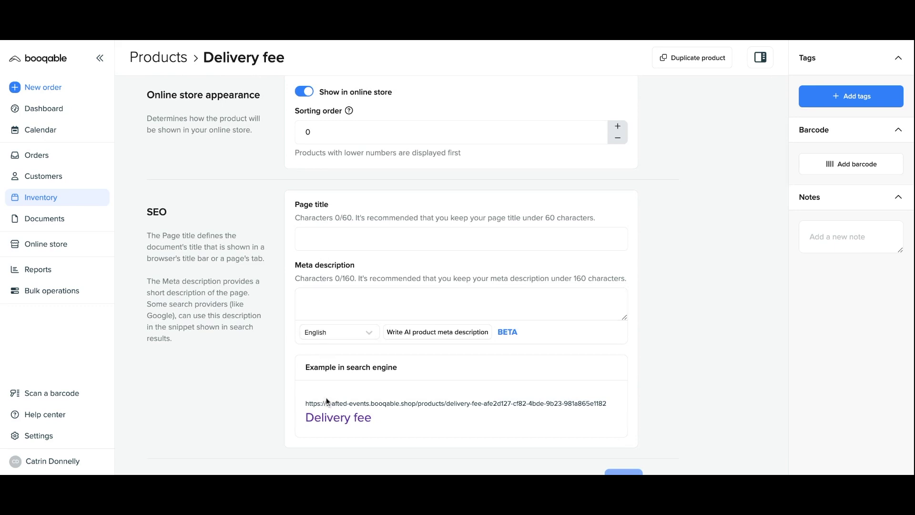
{"action": "scroll", "coordinate": [327, 399], "scroll_direction": "down", "scroll_amount": 1}
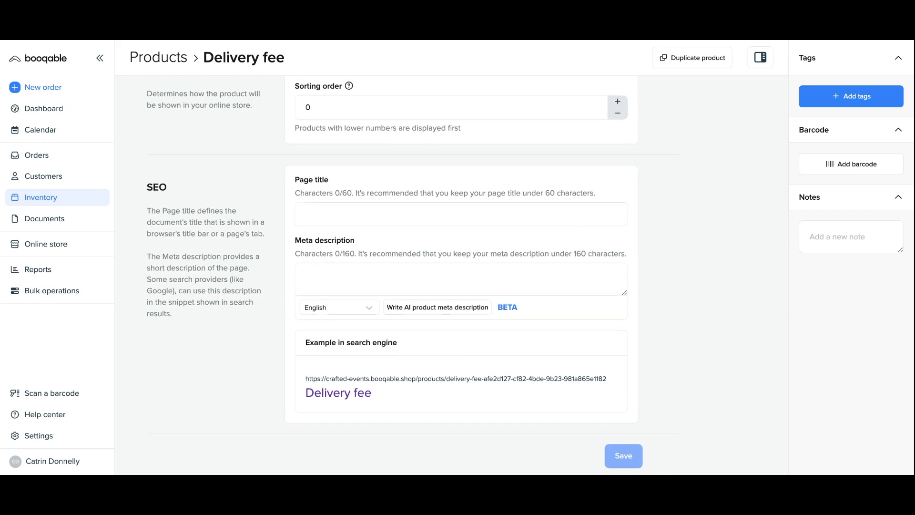
{"action": "scroll", "coordinate": [467, 277], "scroll_direction": "up", "scroll_amount": 1}
{"action": "scroll", "coordinate": [318, 315], "scroll_direction": "up", "scroll_amount": 1}
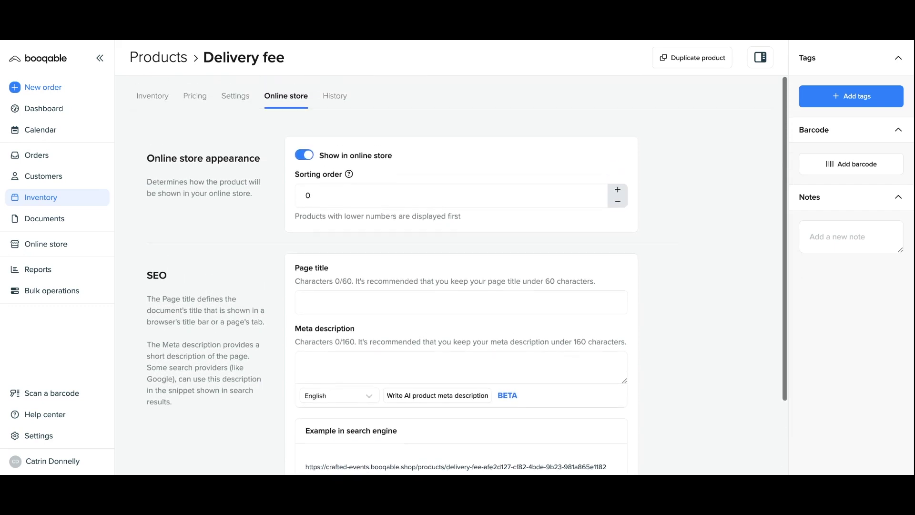
Step: Check the Delivery fee's change history, then return to the inventory list
{"action": "left_click", "coordinate": [337, 97]}
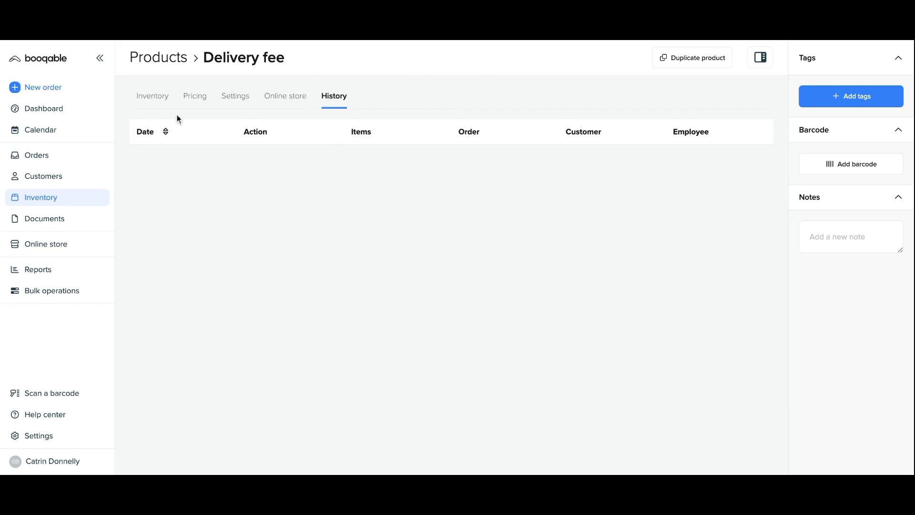
{"action": "left_click", "coordinate": [67, 198]}
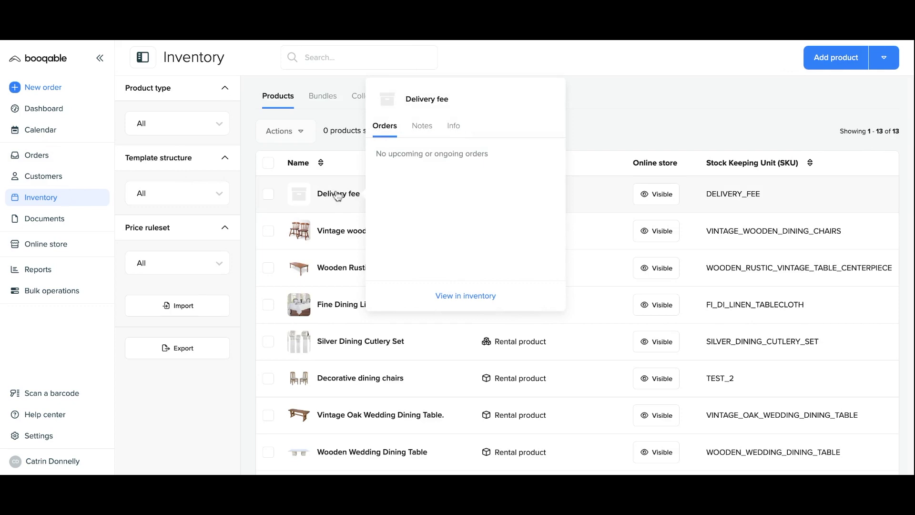
Step: Open the live Crafted Events store and show the booking summary in the cart
{"action": "left_click", "coordinate": [38, 245]}
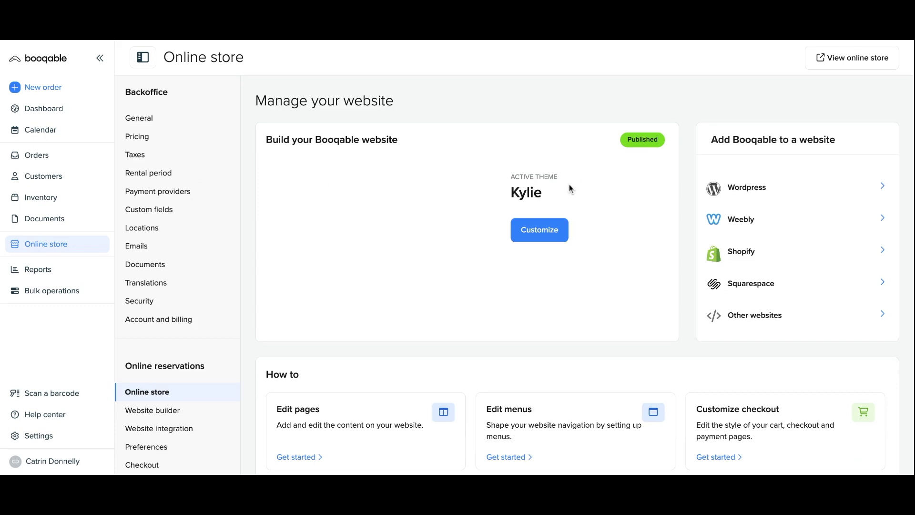
{"action": "left_click", "coordinate": [846, 58]}
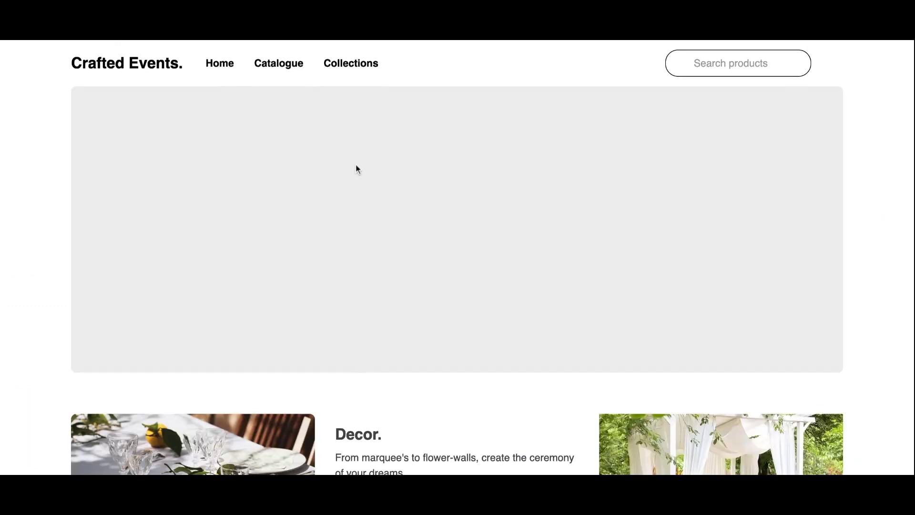
{"action": "scroll", "coordinate": [746, 286], "scroll_direction": "down", "scroll_amount": 1}
{"action": "scroll", "coordinate": [746, 286], "scroll_direction": "down", "scroll_amount": 1}
{"action": "scroll", "coordinate": [746, 286], "scroll_direction": "down", "scroll_amount": 2}
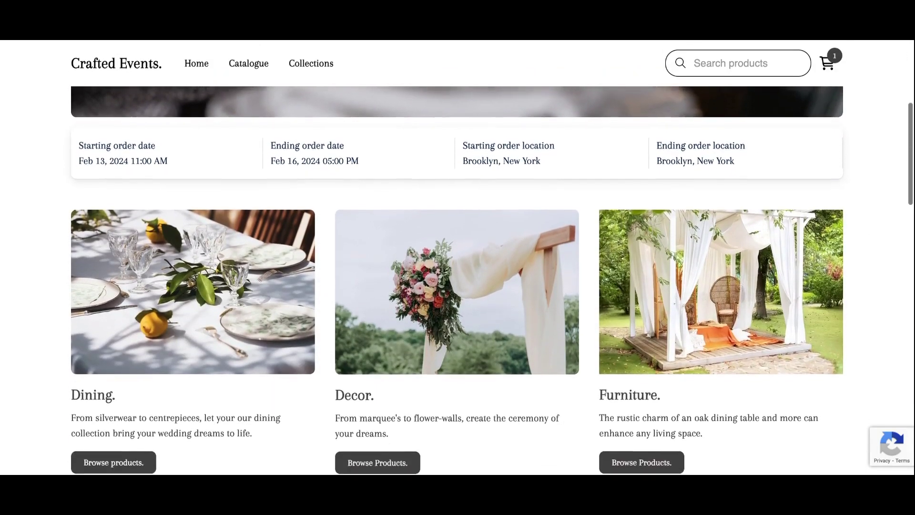
{"action": "scroll", "coordinate": [458, 287], "scroll_direction": "down", "scroll_amount": 1}
{"action": "scroll", "coordinate": [458, 286], "scroll_direction": "down", "scroll_amount": 1}
{"action": "scroll", "coordinate": [458, 286], "scroll_direction": "down", "scroll_amount": 2}
{"action": "scroll", "coordinate": [458, 286], "scroll_direction": "down", "scroll_amount": 1}
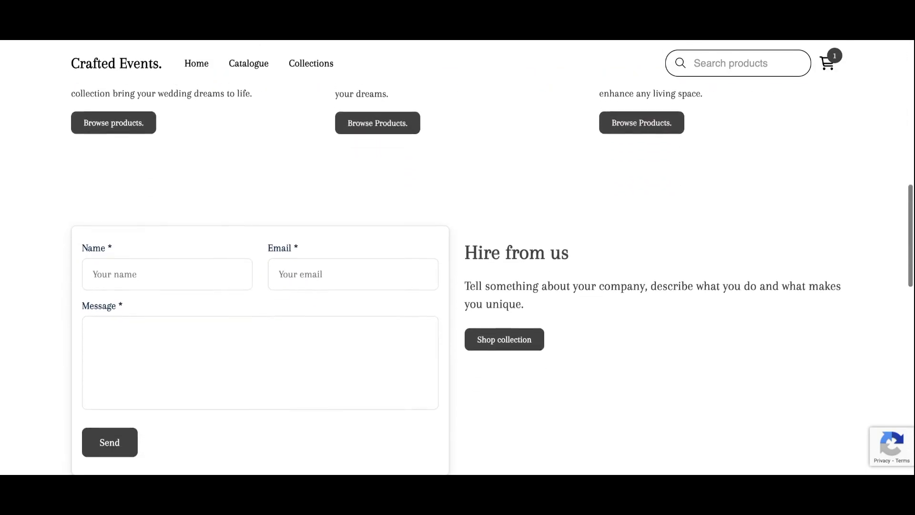
{"action": "scroll", "coordinate": [784, 184], "scroll_direction": "down", "scroll_amount": 1}
{"action": "left_click", "coordinate": [833, 72]}
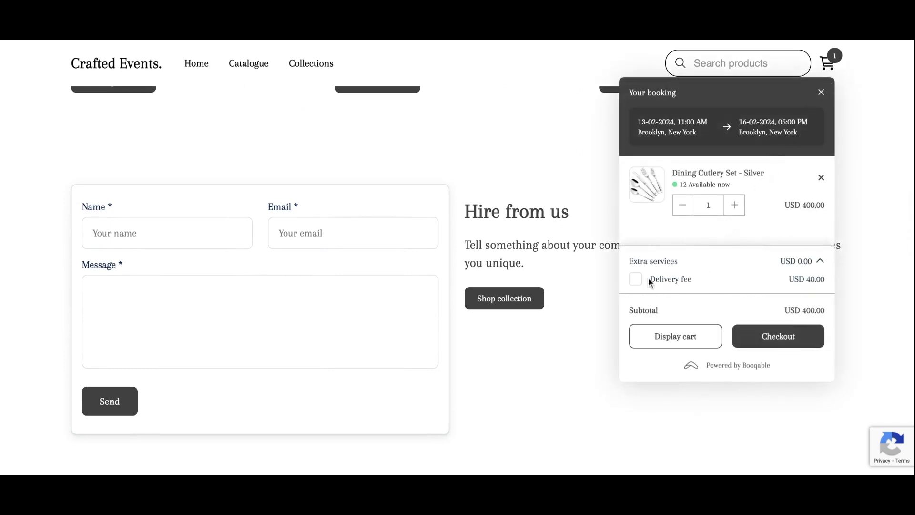
Step: Tick the USD 40.00 Delivery fee under Extra services and proceed to checkout
{"action": "left_click", "coordinate": [820, 262]}
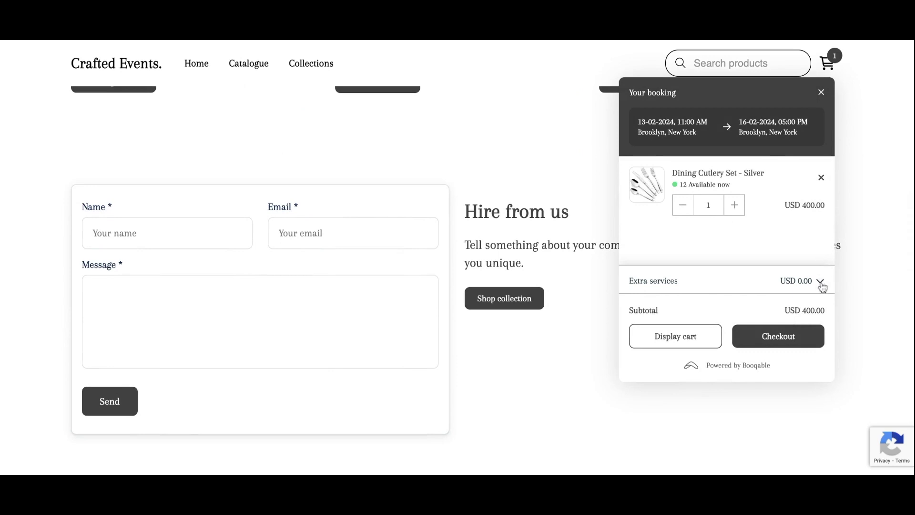
{"action": "left_click", "coordinate": [820, 283]}
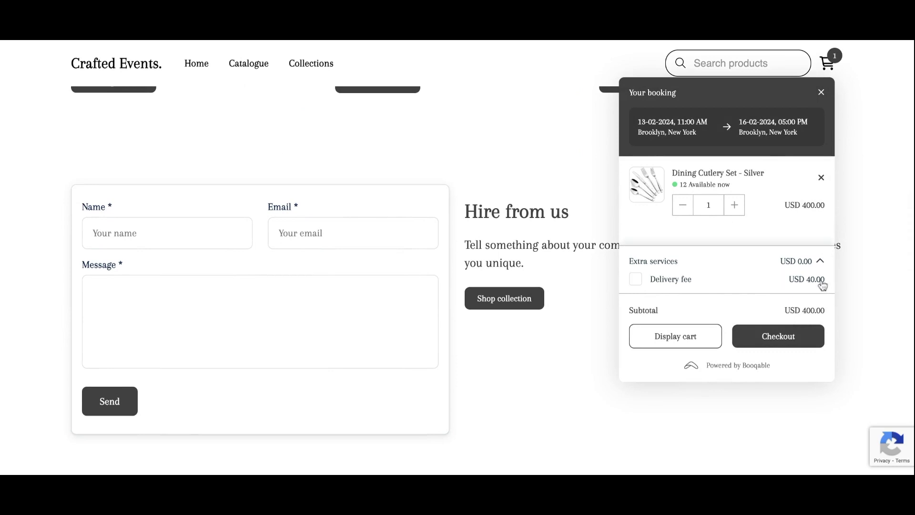
{"action": "left_click", "coordinate": [633, 283]}
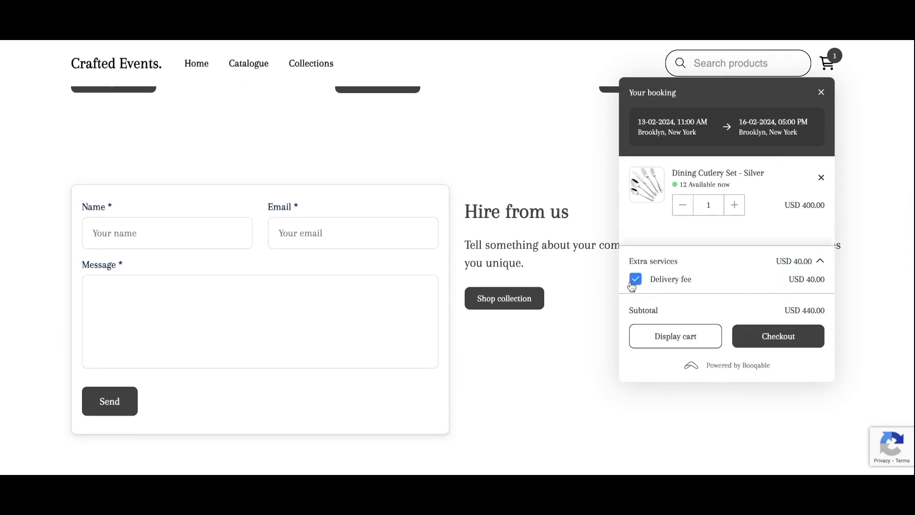
{"action": "left_click", "coordinate": [761, 340]}
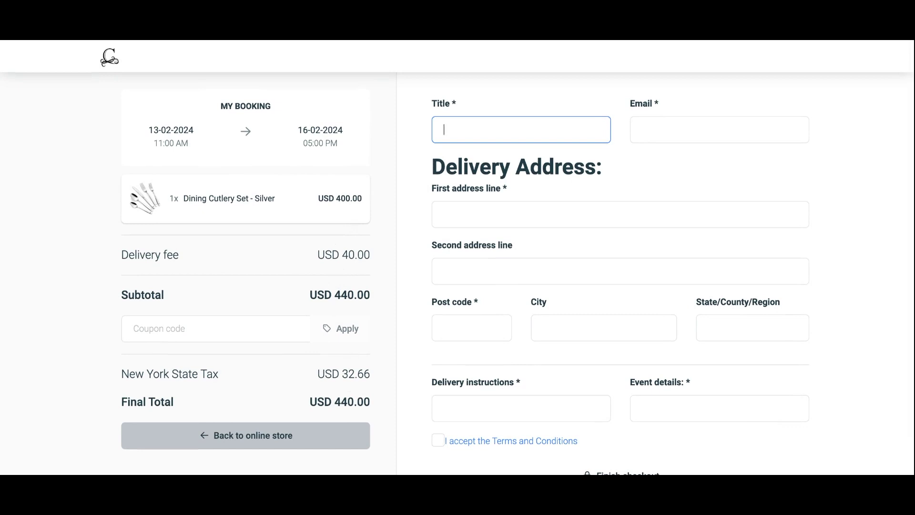
Step: Highlight the USD 40.00 Delivery fee amount on the checkout summary
{"action": "triple_click", "coordinate": [341, 254]}
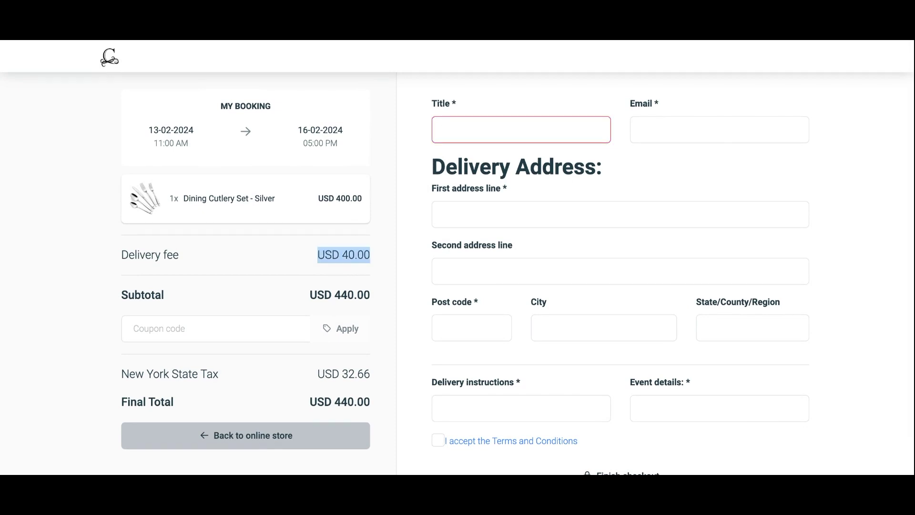